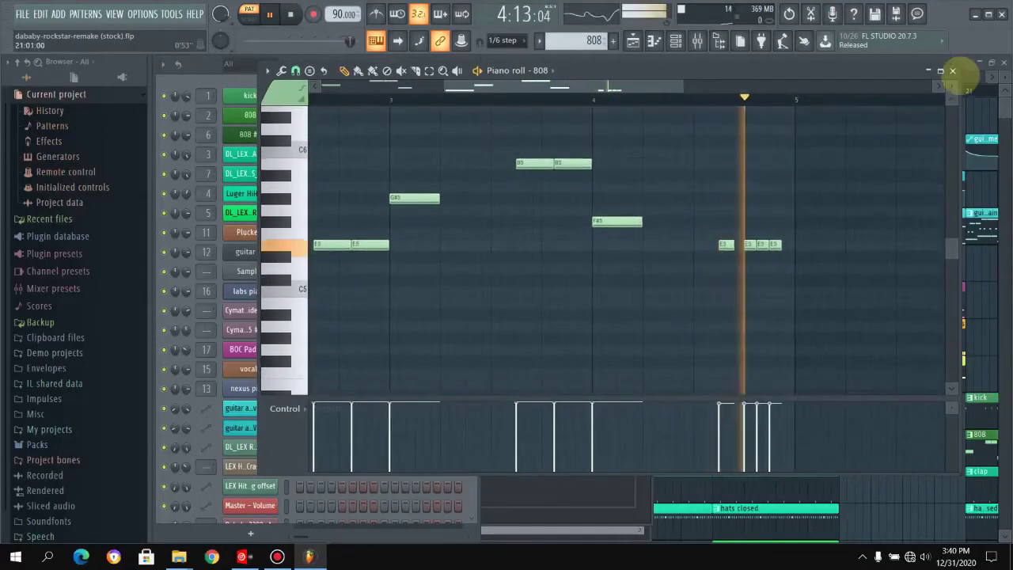
Switch to the 808 next door pattern and review the 808 #2 channel's notes in the piano roll.
{"action": "left_click", "coordinate": [952, 70]}
{"action": "left_click", "coordinate": [540, 40]}
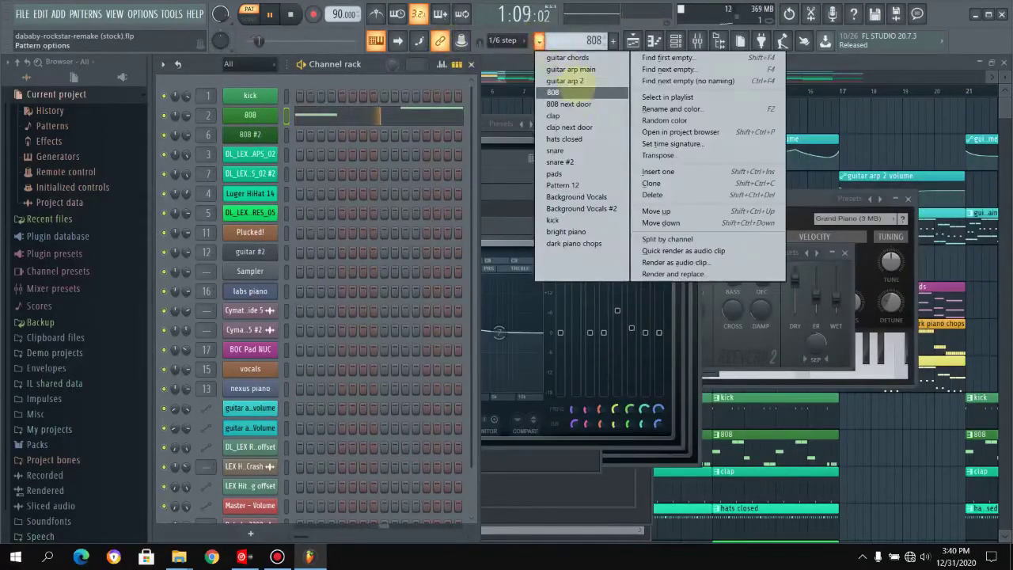
{"action": "left_click", "coordinate": [566, 104]}
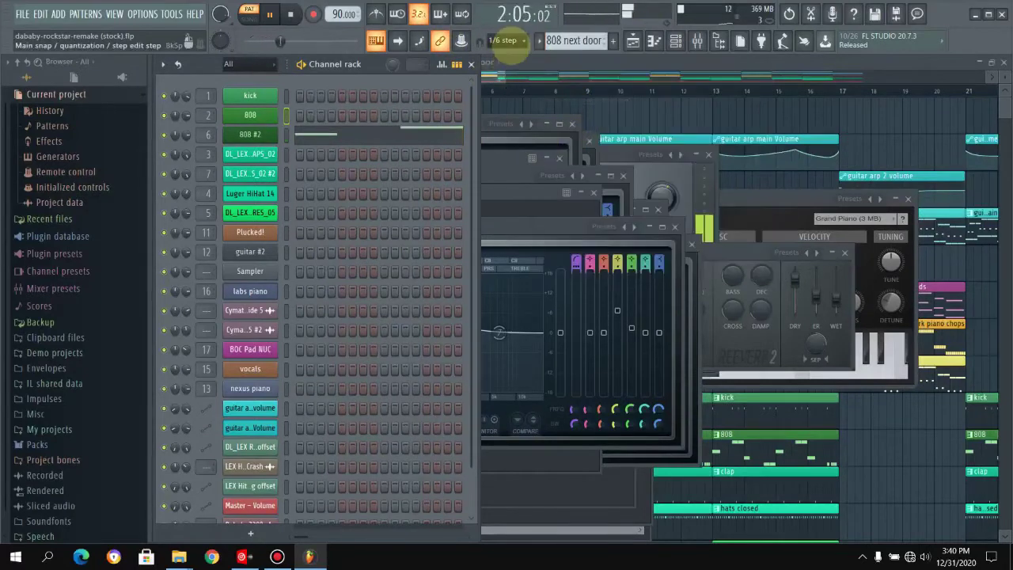
{"action": "right_click", "coordinate": [271, 131]}
{"action": "left_click", "coordinate": [299, 133]}
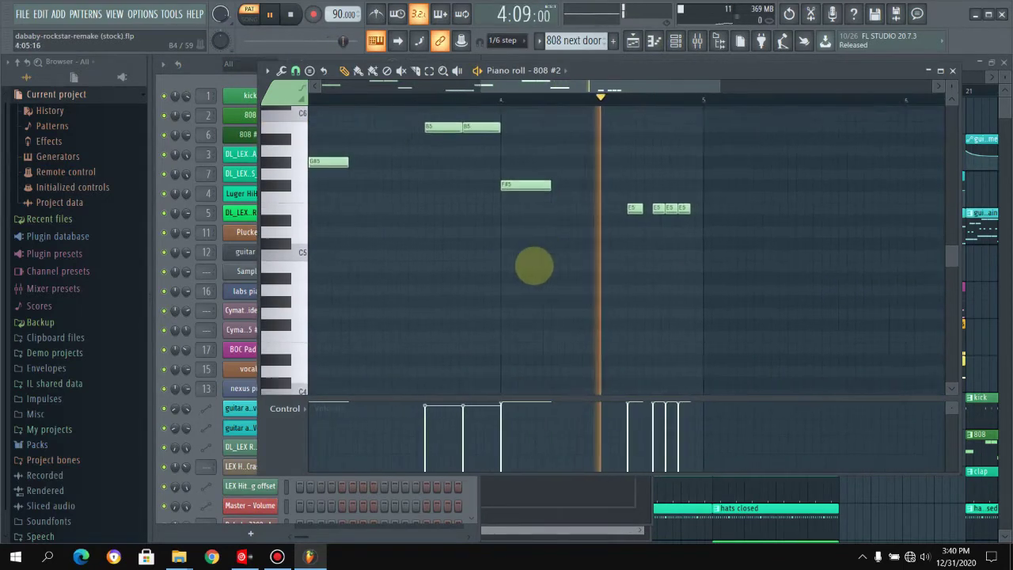
{"action": "left_click", "coordinate": [952, 71]}
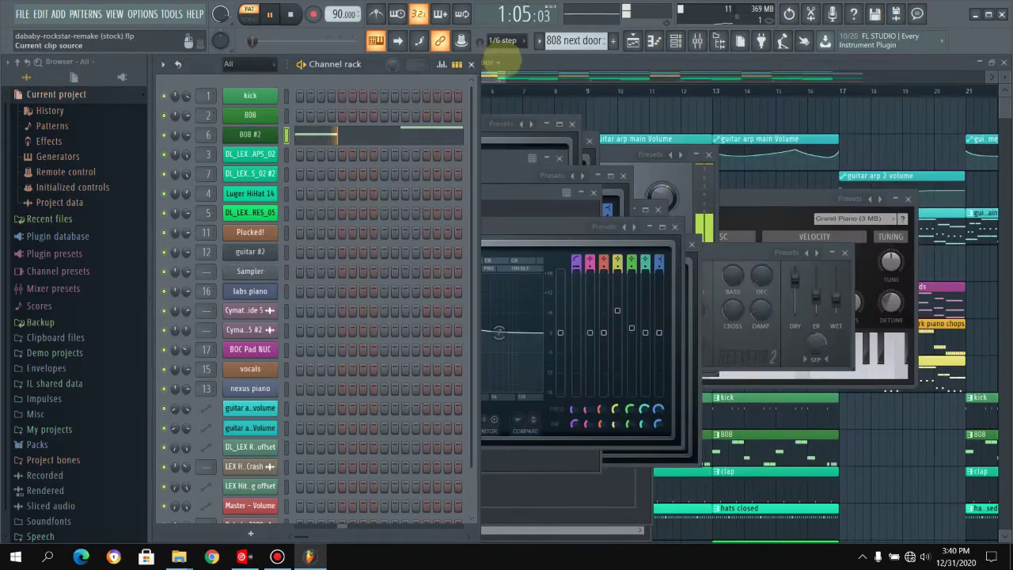
Select the clap pattern and examine the DL_LEX CLAPS_02 channel's notes in the piano roll.
{"action": "left_click", "coordinate": [538, 40]}
{"action": "left_click", "coordinate": [543, 112]}
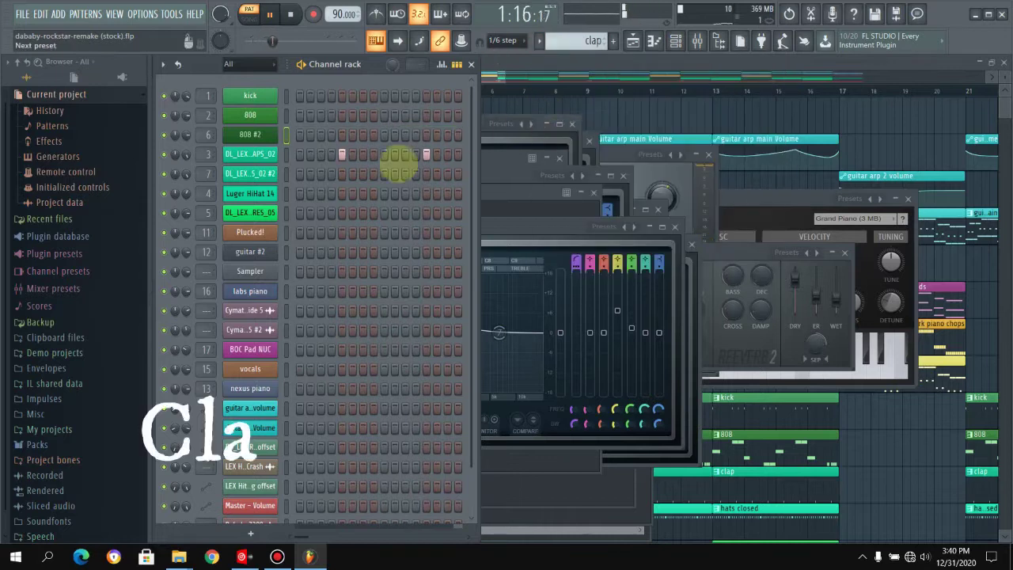
{"action": "left_click", "coordinate": [350, 153]}
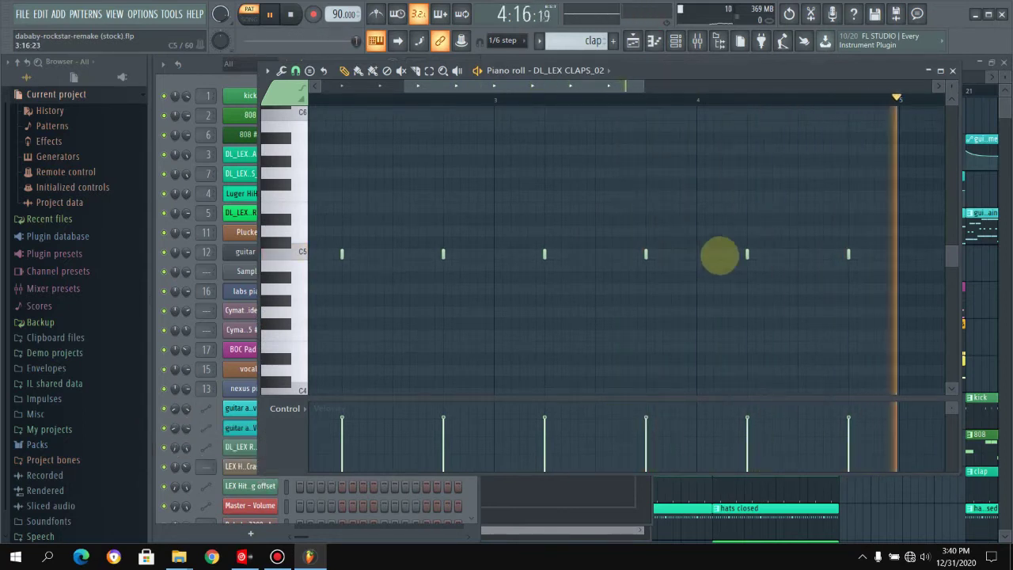
{"action": "left_click", "coordinate": [952, 71]}
Select the clap next door pattern and view the second claps channel's notes in the piano roll.
{"action": "left_click", "coordinate": [541, 41]}
{"action": "left_click", "coordinate": [554, 128]}
{"action": "right_click", "coordinate": [247, 174]}
{"action": "left_click", "coordinate": [361, 176]}
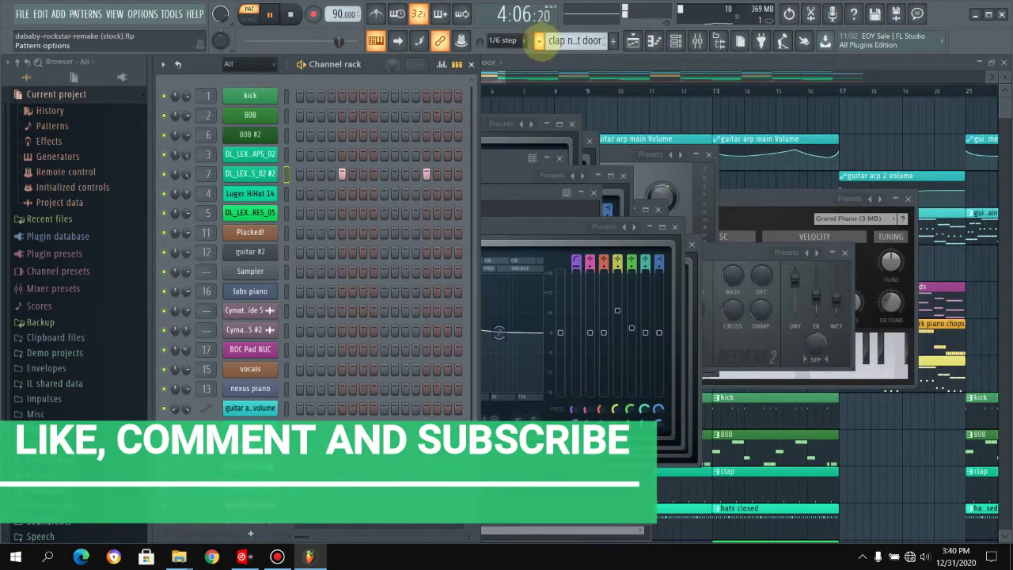
Select the hats closed pattern and examine the Luger HiHat 14 channel's notes in the piano roll.
{"action": "left_click", "coordinate": [538, 40]}
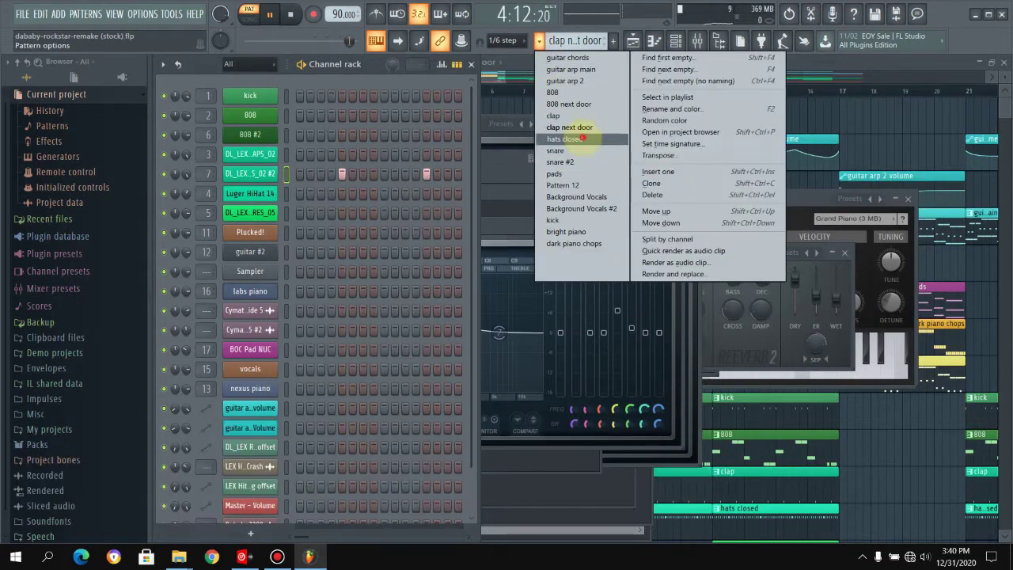
{"action": "left_click", "coordinate": [582, 139]}
{"action": "right_click", "coordinate": [250, 190]}
{"action": "left_click", "coordinate": [306, 192]}
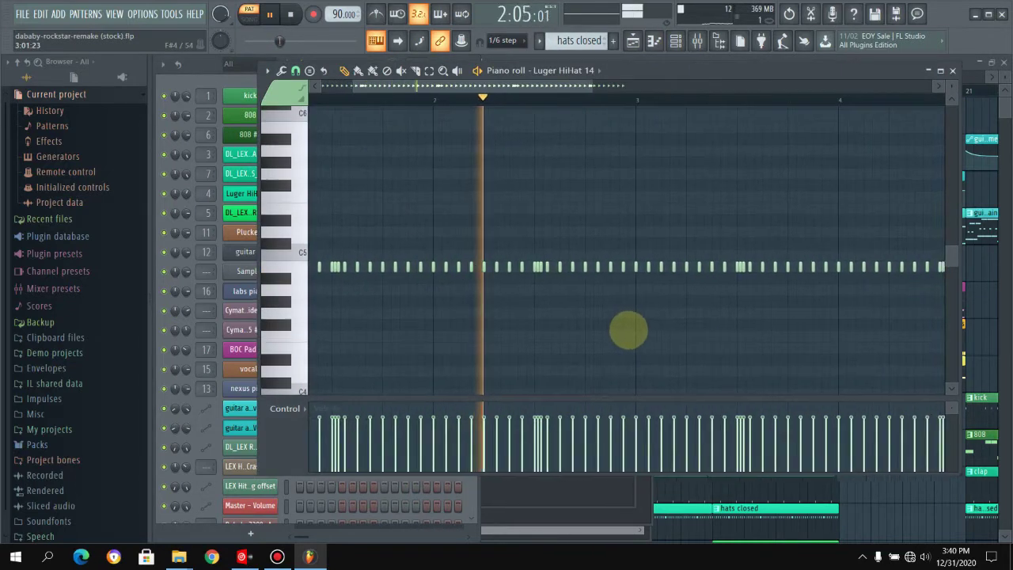
{"action": "left_click", "coordinate": [952, 71]}
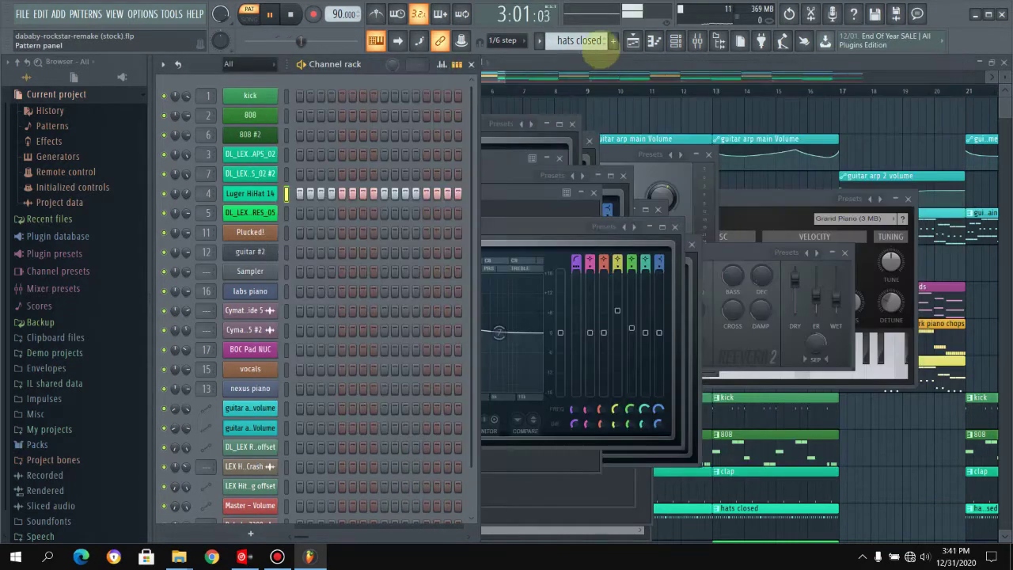
Select the snare pattern and examine the DL_LEX SNARES_05 channel's notes in the piano roll.
{"action": "left_click", "coordinate": [539, 40]}
{"action": "left_click", "coordinate": [559, 150]}
{"action": "right_click", "coordinate": [269, 208]}
{"action": "left_click", "coordinate": [328, 210]}
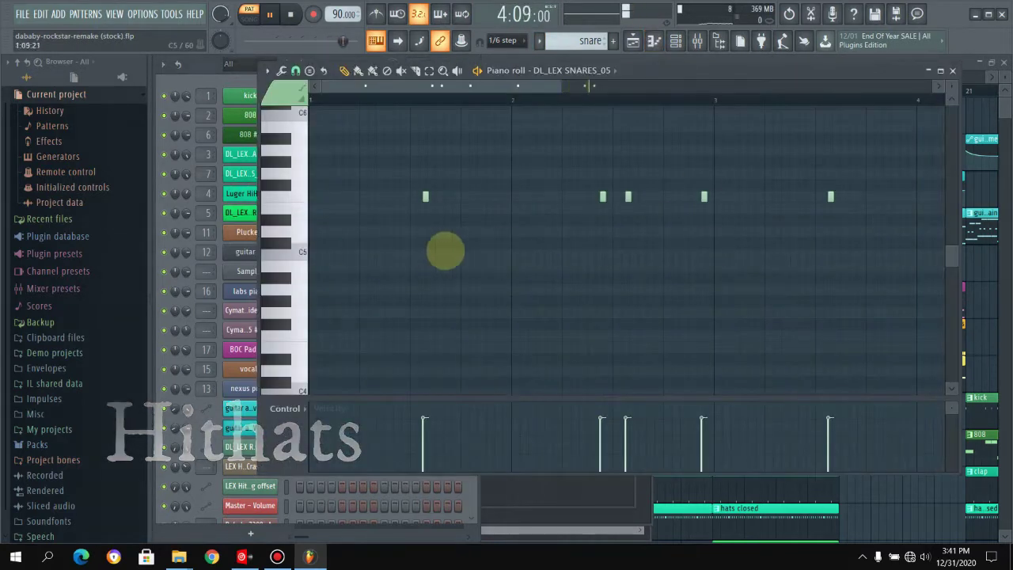
{"action": "left_click", "coordinate": [953, 71]}
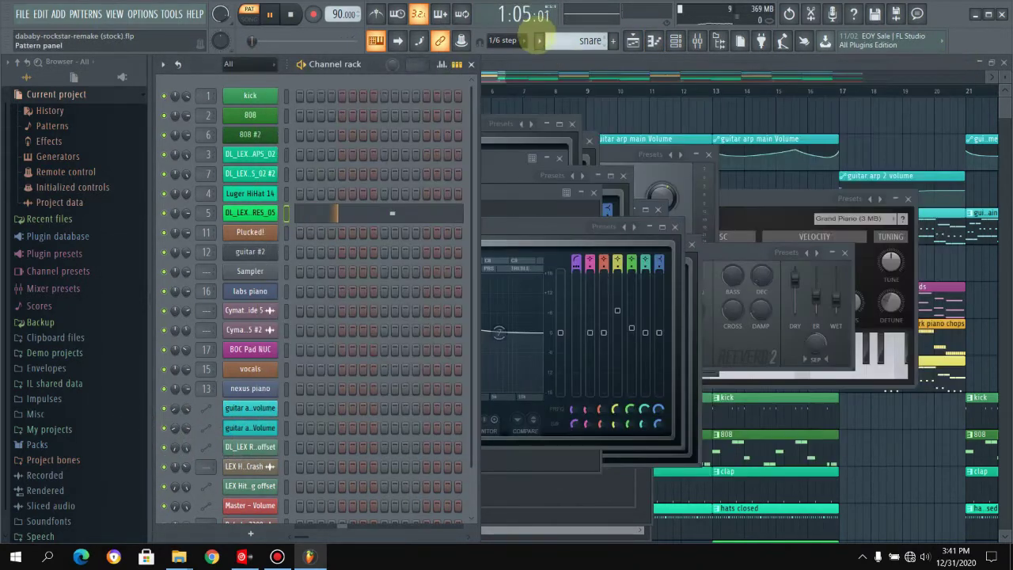
Switch to the snare #2 pattern and review its DL_LEX SNARES_05 notes in the piano roll.
{"action": "left_click", "coordinate": [539, 41]}
{"action": "left_click", "coordinate": [574, 162]}
{"action": "right_click", "coordinate": [269, 212]}
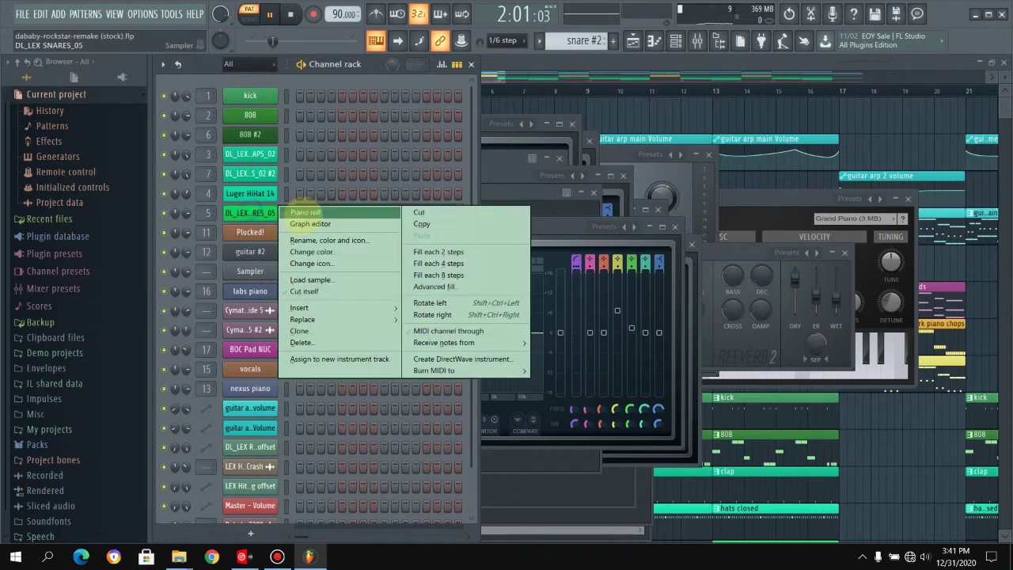
{"action": "left_click", "coordinate": [320, 212]}
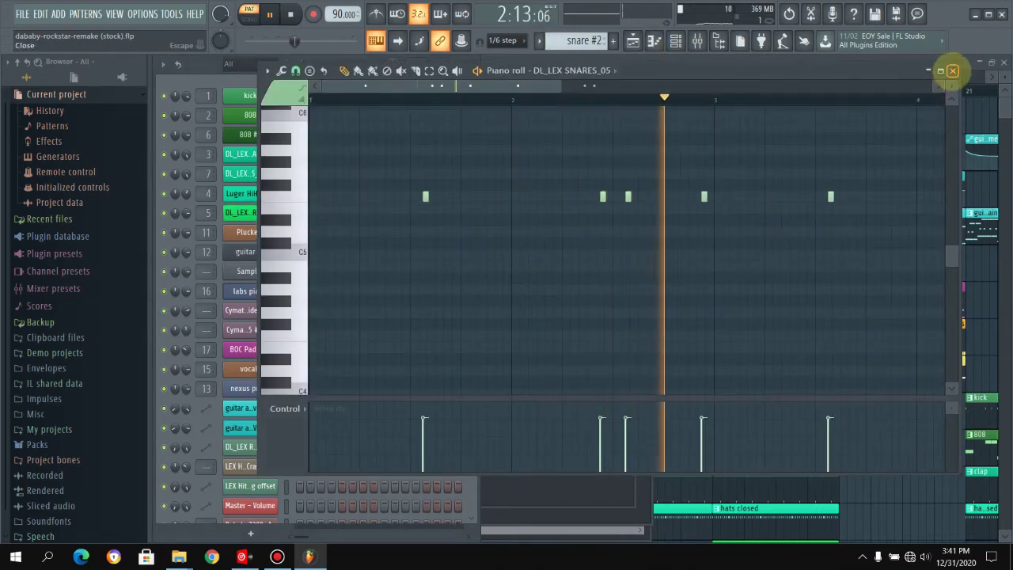
{"action": "left_click", "coordinate": [953, 71]}
Select the pads pattern and examine the BOC Pad NUC channel's chords in the piano roll.
{"action": "left_click", "coordinate": [538, 41]}
{"action": "left_click", "coordinate": [578, 175]}
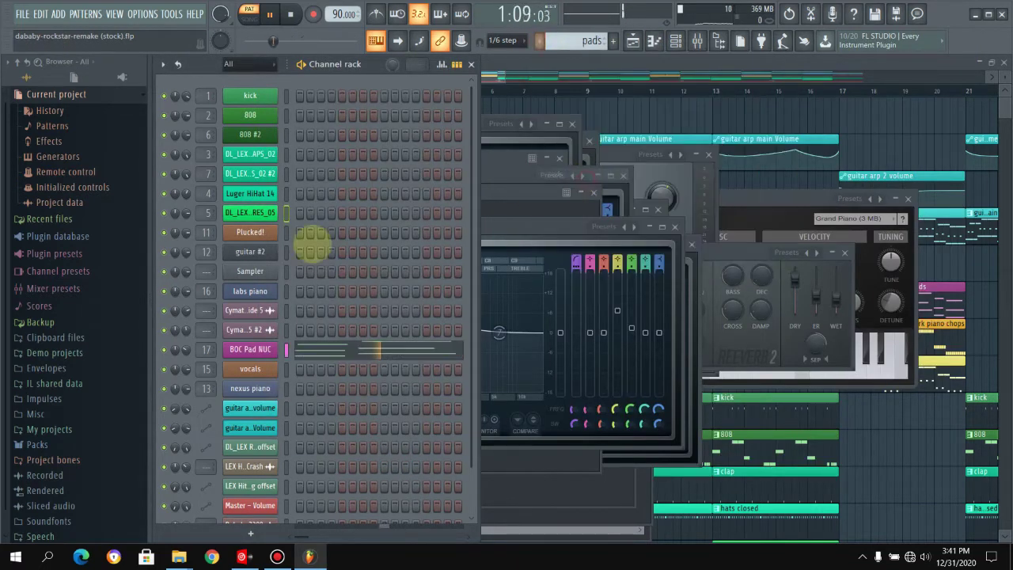
{"action": "right_click", "coordinate": [257, 349]}
{"action": "left_click", "coordinate": [325, 357]}
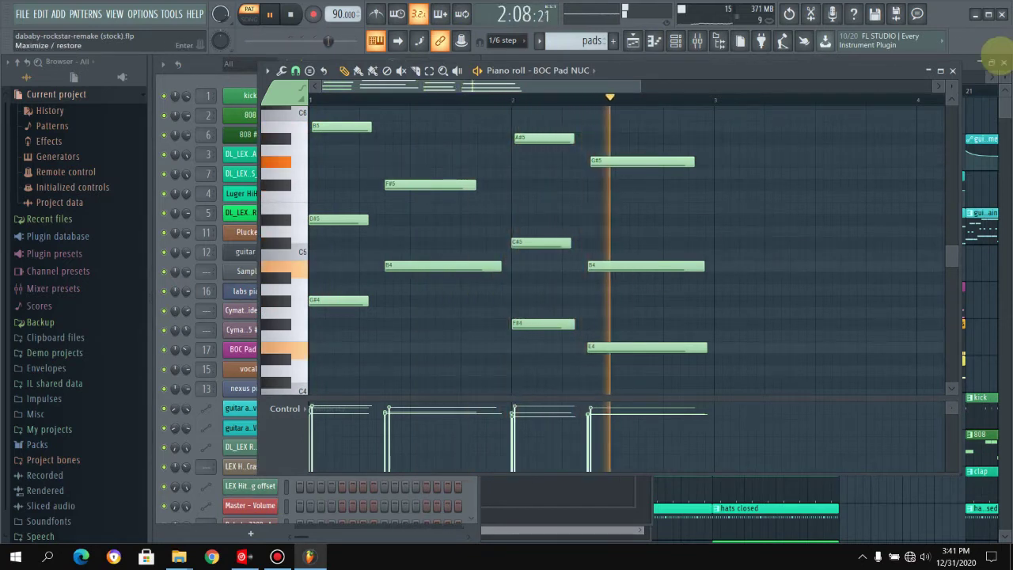
{"action": "left_click", "coordinate": [952, 70]}
Select Pattern 12 and examine the vocals channel's chords in the piano roll.
{"action": "left_click", "coordinate": [539, 40]}
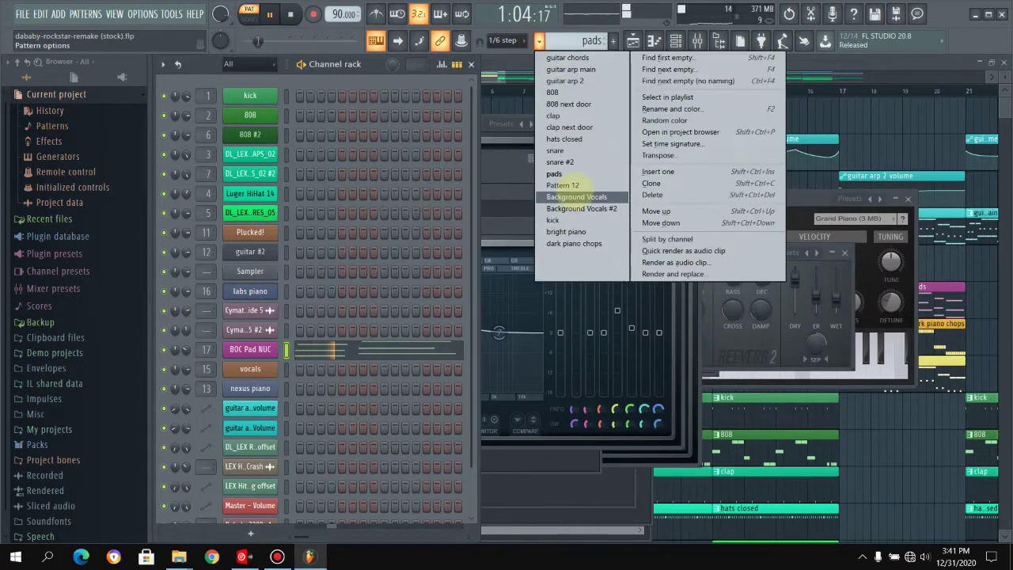
{"action": "left_click", "coordinate": [572, 185]}
{"action": "right_click", "coordinate": [250, 368]}
{"action": "left_click", "coordinate": [296, 363]}
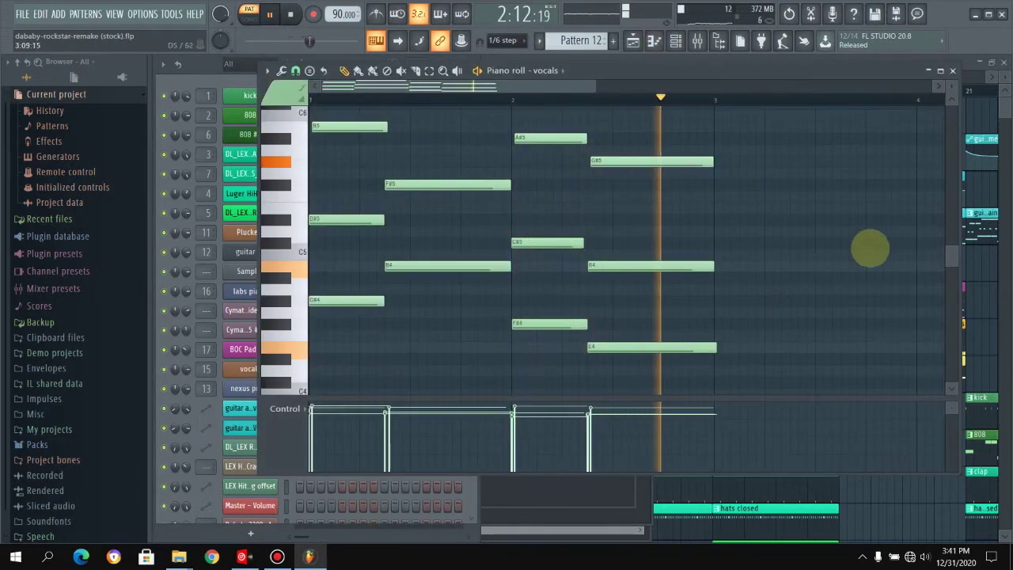
{"action": "scroll", "coordinate": [894, 252], "scroll_direction": "up", "scroll_amount": 1}
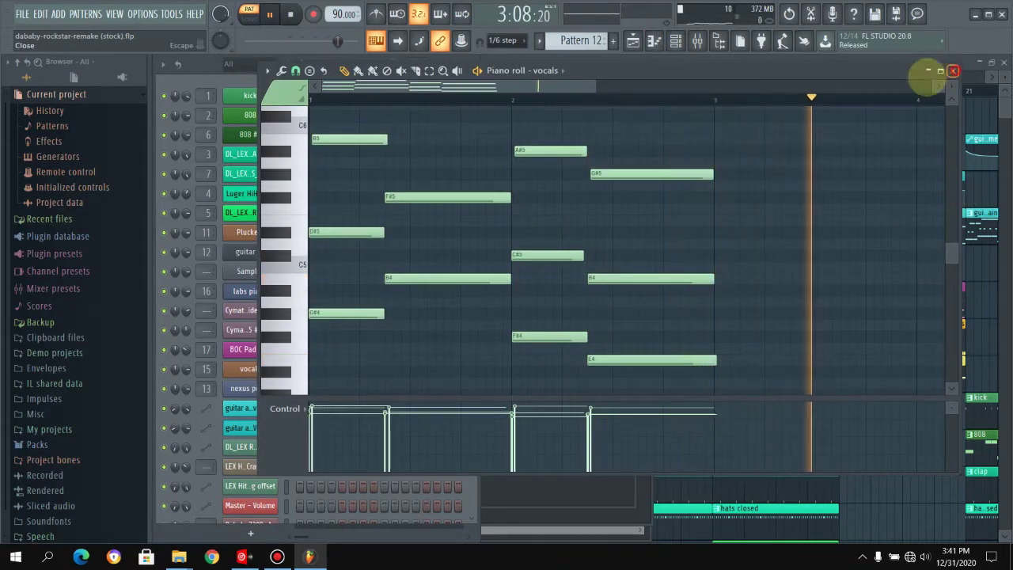
{"action": "left_click", "coordinate": [928, 70]}
Select the Background Vocals pattern and examine the vocals channel's melody across its bars in the piano roll.
{"action": "left_click", "coordinate": [539, 41]}
{"action": "left_click", "coordinate": [576, 197]}
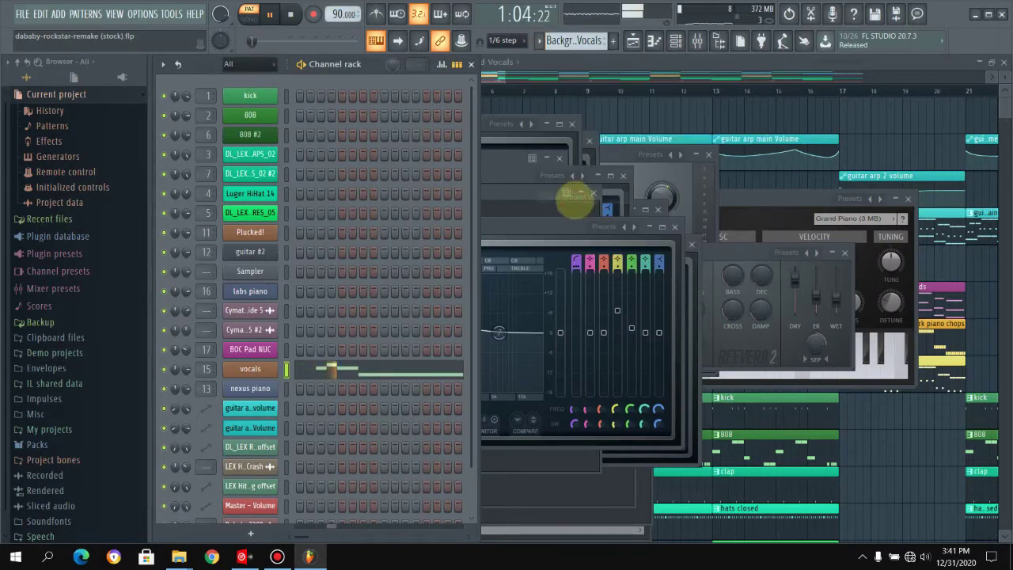
{"action": "right_click", "coordinate": [254, 369]}
{"action": "left_click", "coordinate": [307, 368]}
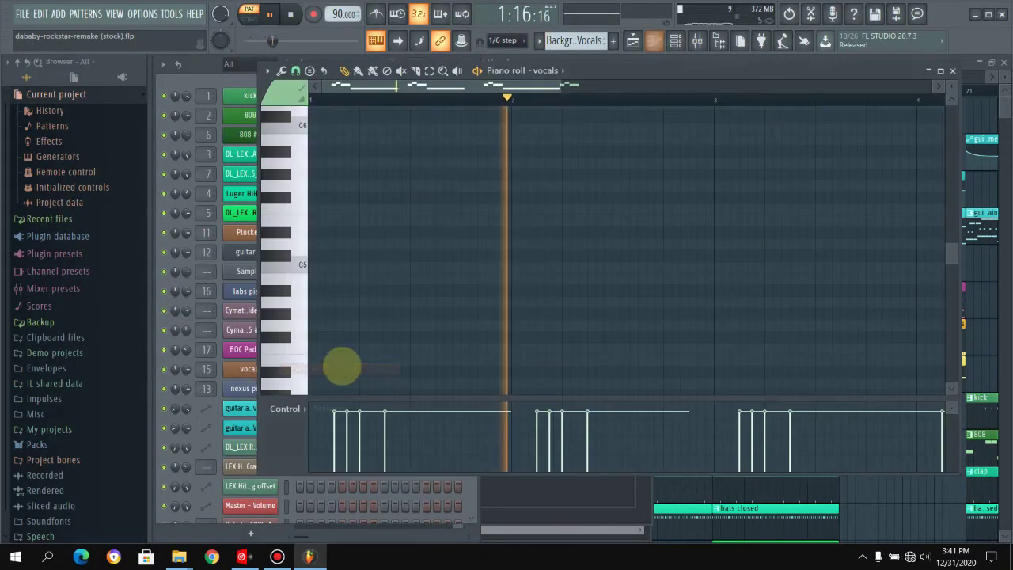
{"action": "scroll", "coordinate": [681, 233], "scroll_direction": "down", "scroll_amount": 3}
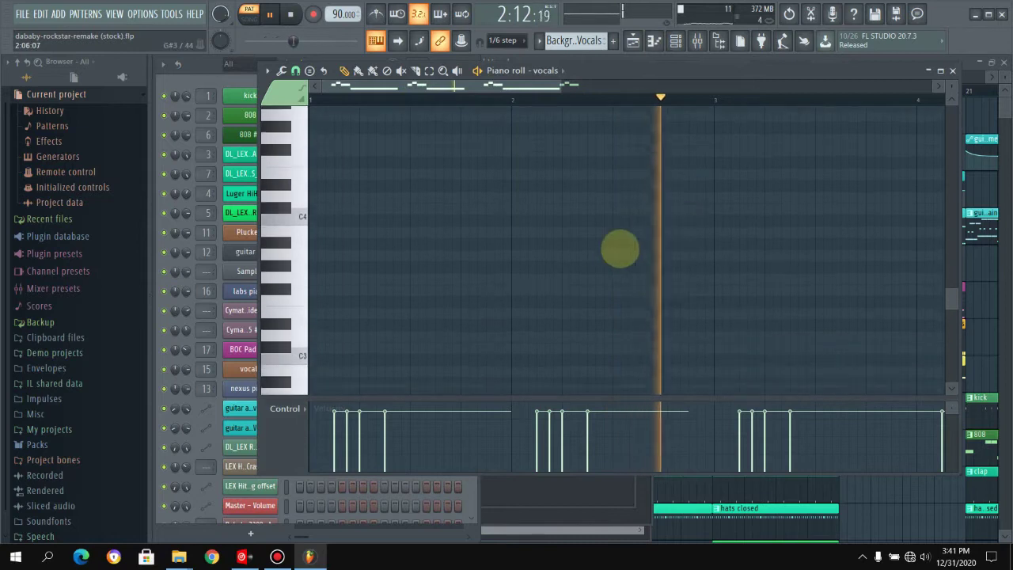
{"action": "scroll", "coordinate": [554, 237], "scroll_direction": "up", "scroll_amount": 5}
{"action": "scroll", "coordinate": [522, 277], "scroll_direction": "right", "scroll_amount": 2}
{"action": "scroll", "coordinate": [524, 285], "scroll_direction": "up", "scroll_amount": 4}
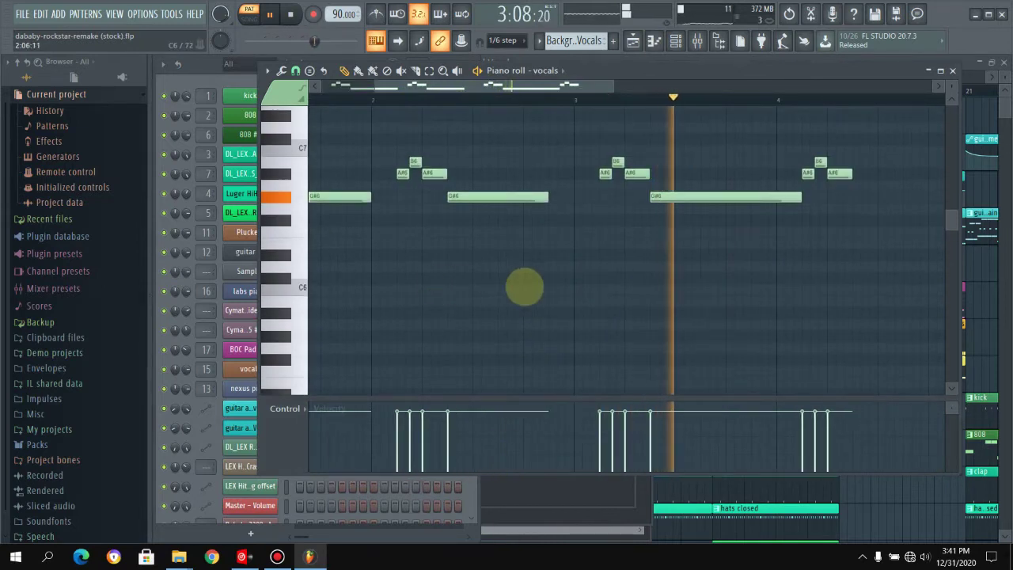
{"action": "scroll", "coordinate": [525, 356], "scroll_direction": "right", "scroll_amount": 1}
{"action": "left_click", "coordinate": [953, 72]}
Switch to the Background Vocals #2 pattern and review the vocals channel's notes in the piano roll.
{"action": "left_click", "coordinate": [539, 41]}
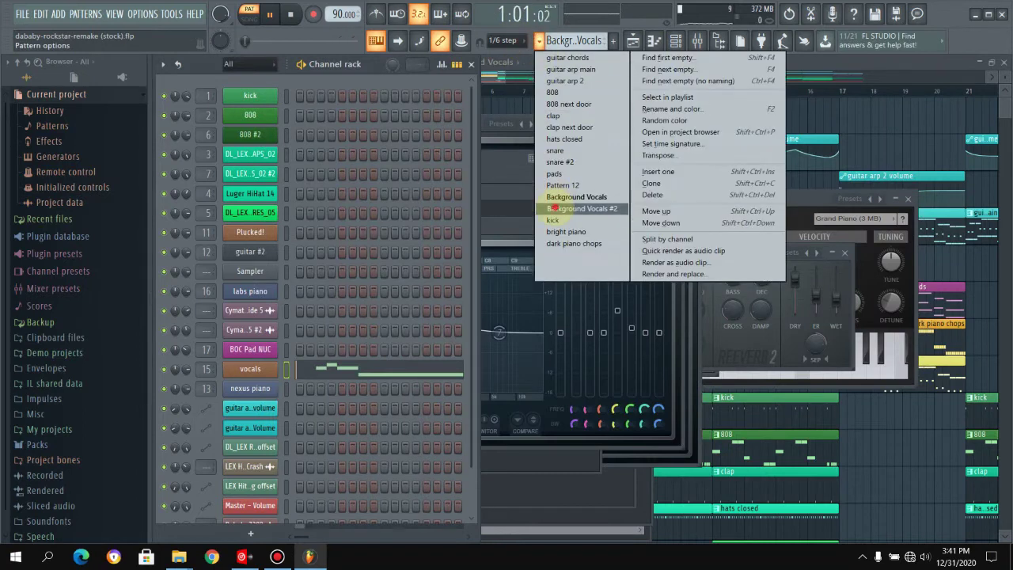
{"action": "left_click", "coordinate": [552, 208]}
{"action": "right_click", "coordinate": [250, 366]}
{"action": "left_click", "coordinate": [324, 365]}
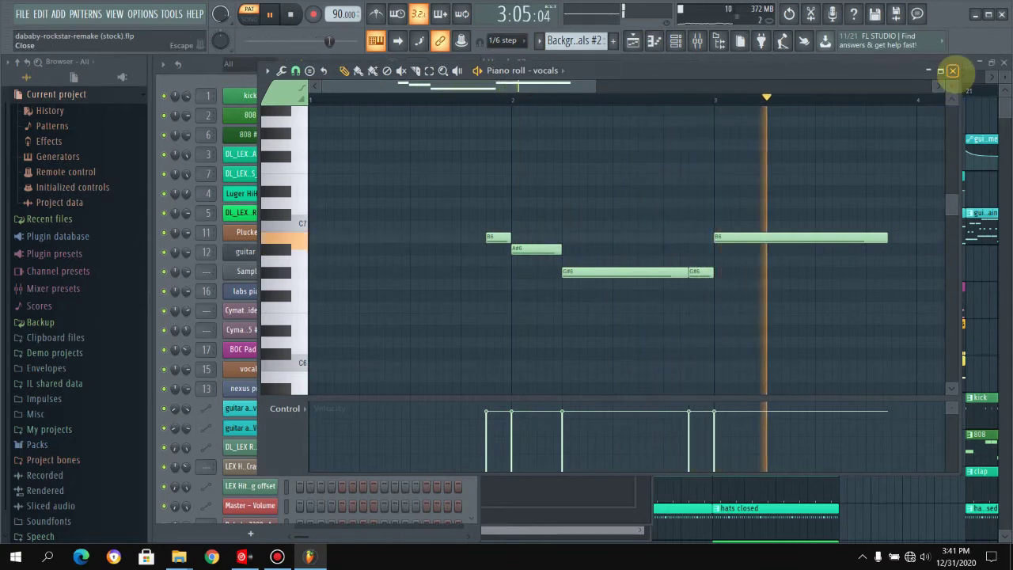
{"action": "key", "text": "Escape"}
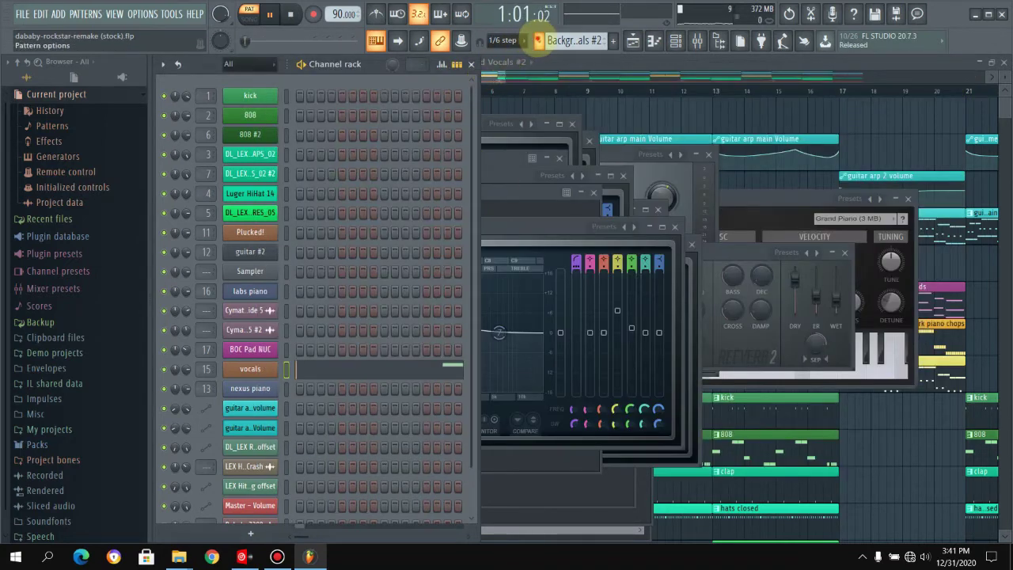
Select the kick pattern and examine the kick channel's notes in the piano roll.
{"action": "left_click", "coordinate": [539, 40]}
{"action": "left_click", "coordinate": [553, 222]}
{"action": "right_click", "coordinate": [265, 95]}
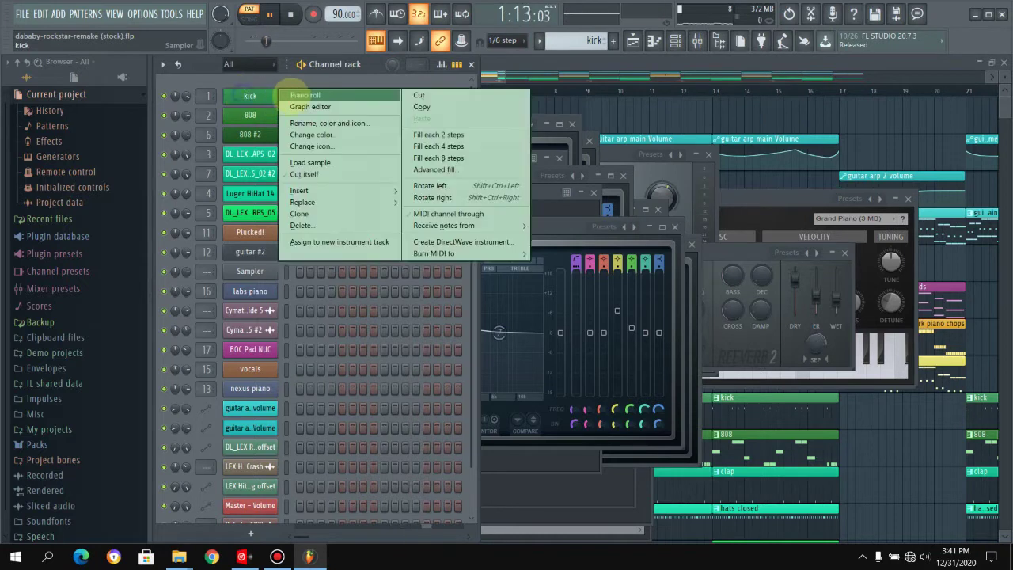
{"action": "left_click", "coordinate": [317, 87]}
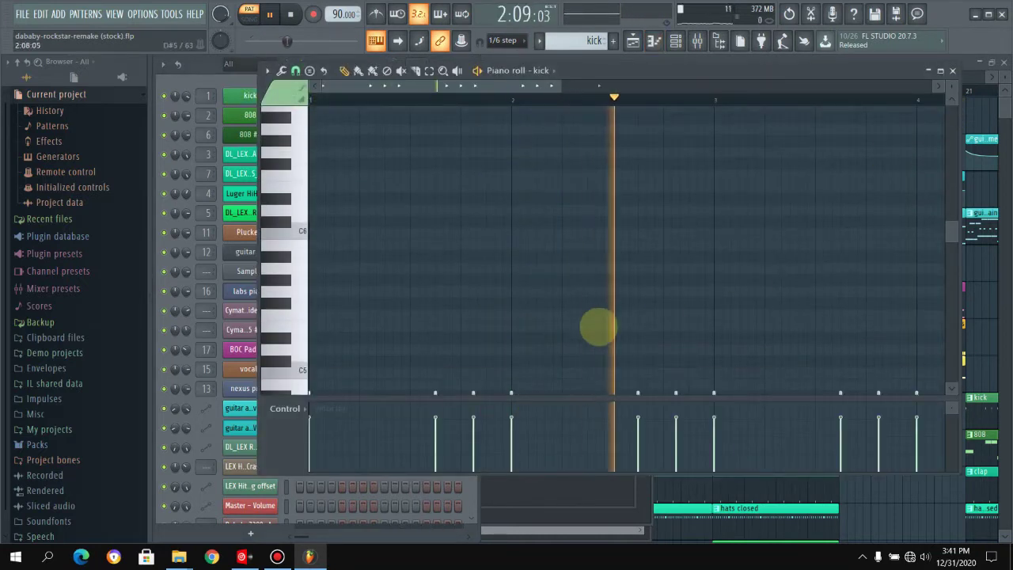
{"action": "scroll", "coordinate": [599, 317], "scroll_direction": "down", "scroll_amount": 5}
{"action": "left_click", "coordinate": [951, 71]}
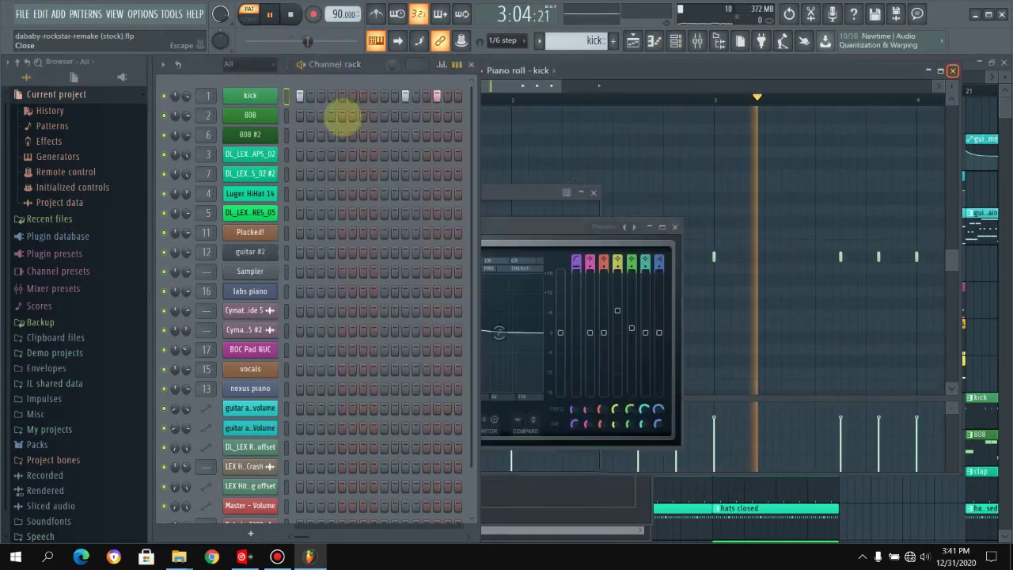
Inspect the kick channel's sample file and sampler settings, and close its window.
{"action": "right_click", "coordinate": [243, 97]}
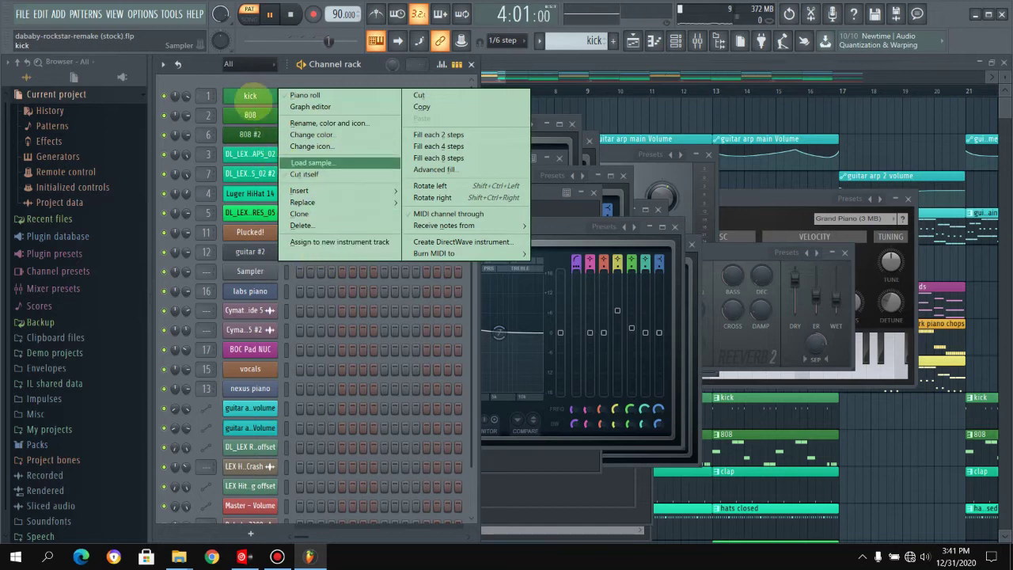
{"action": "left_click", "coordinate": [250, 96]}
{"action": "left_click", "coordinate": [250, 96]}
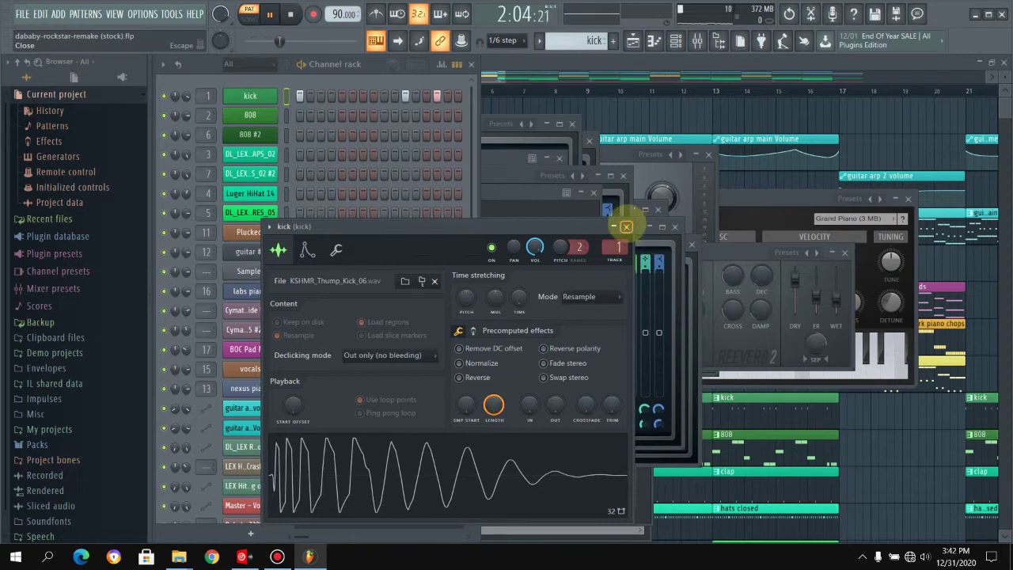
{"action": "left_click", "coordinate": [626, 226]}
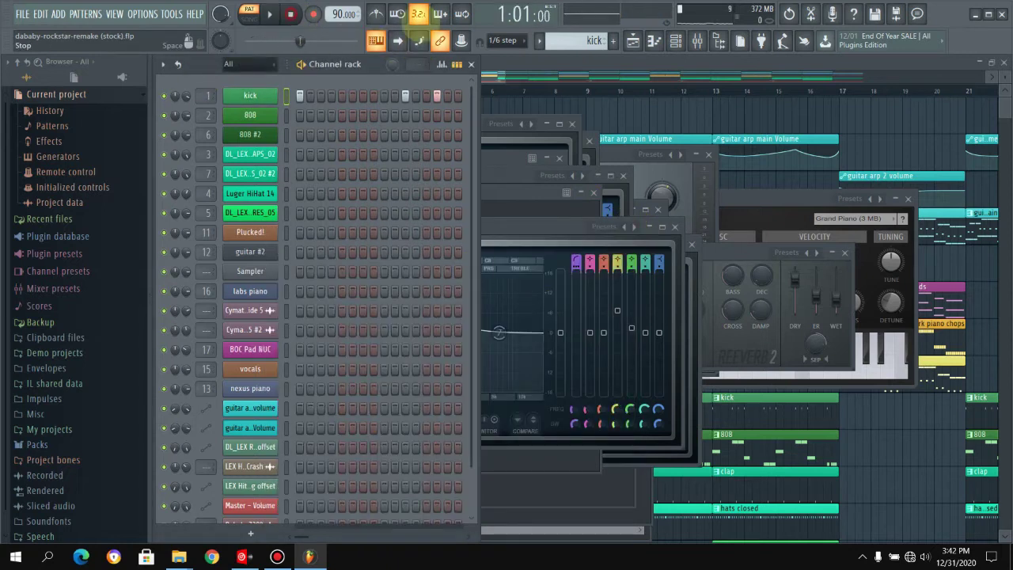
Select the bright piano pattern and examine the nexus piano channel's notes across its bars in the piano roll.
{"action": "left_click", "coordinate": [539, 40]}
{"action": "left_click", "coordinate": [571, 232]}
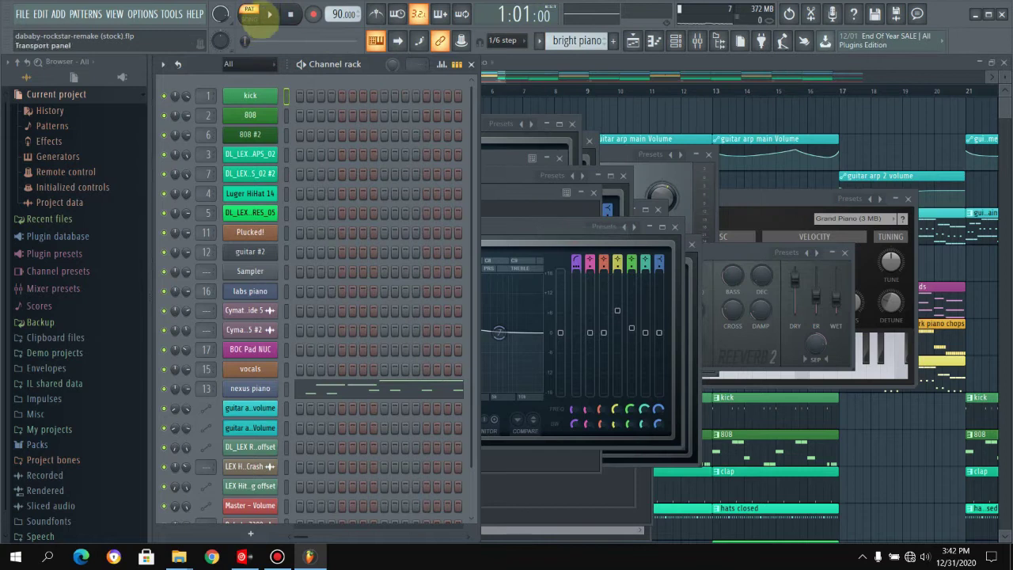
{"action": "right_click", "coordinate": [250, 388]}
{"action": "left_click", "coordinate": [315, 363]}
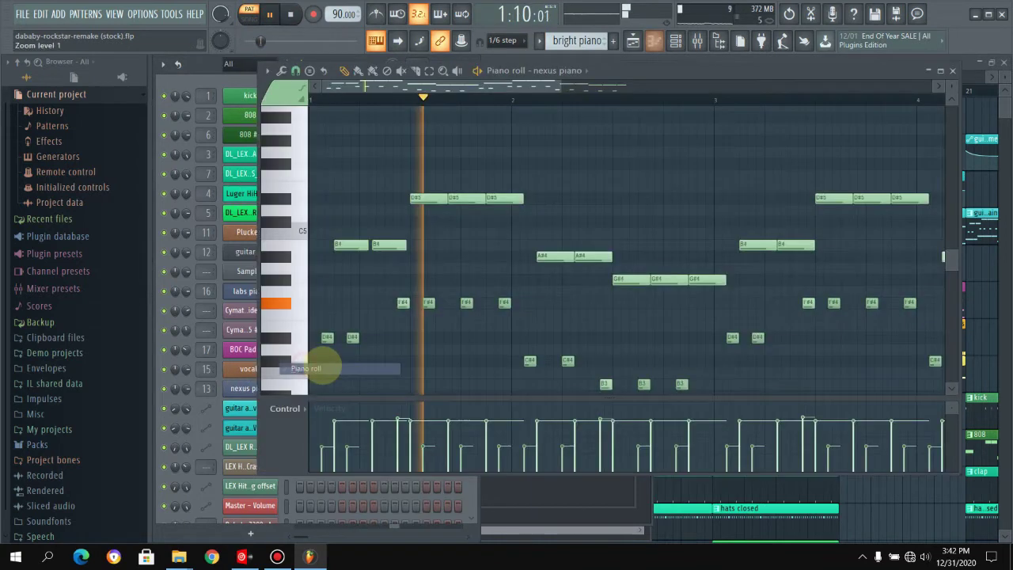
{"action": "scroll", "coordinate": [570, 278], "scroll_direction": "down", "scroll_amount": 3}
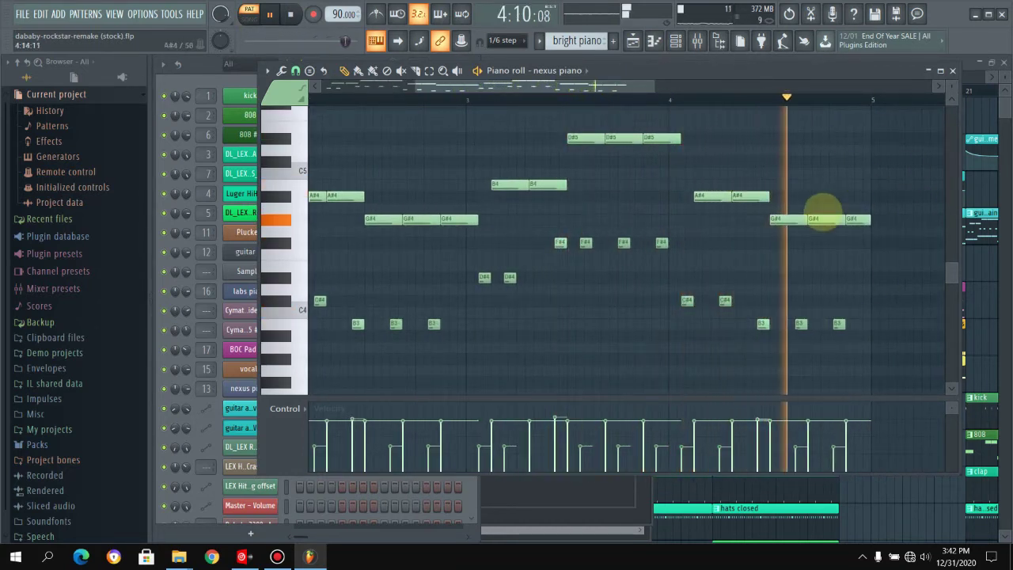
Switch to the dark piano chops pattern and review the labs piano channel's notes in the piano roll, then its plugin.
{"action": "left_click", "coordinate": [952, 70]}
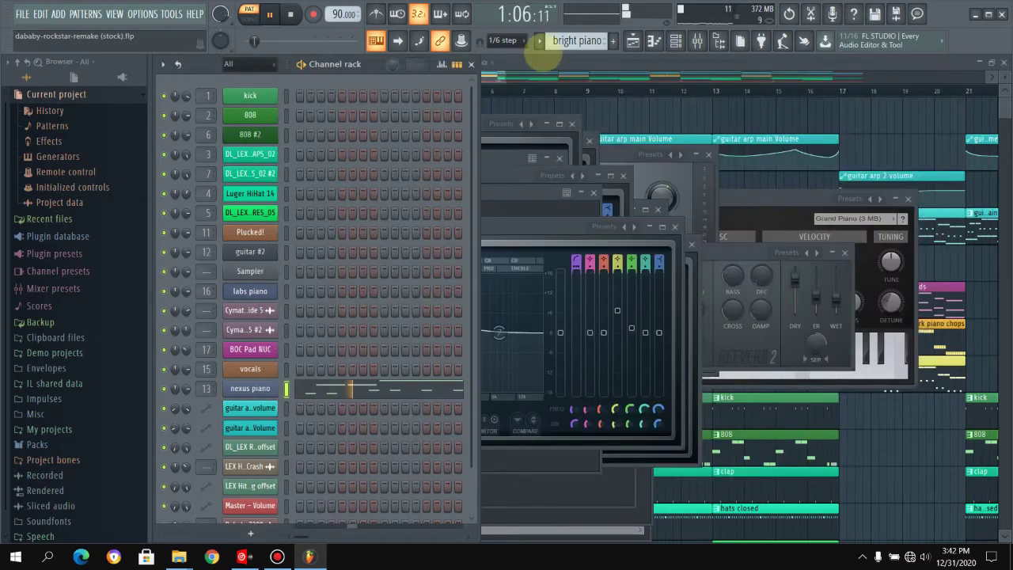
{"action": "left_click", "coordinate": [539, 41]}
{"action": "left_click", "coordinate": [575, 244]}
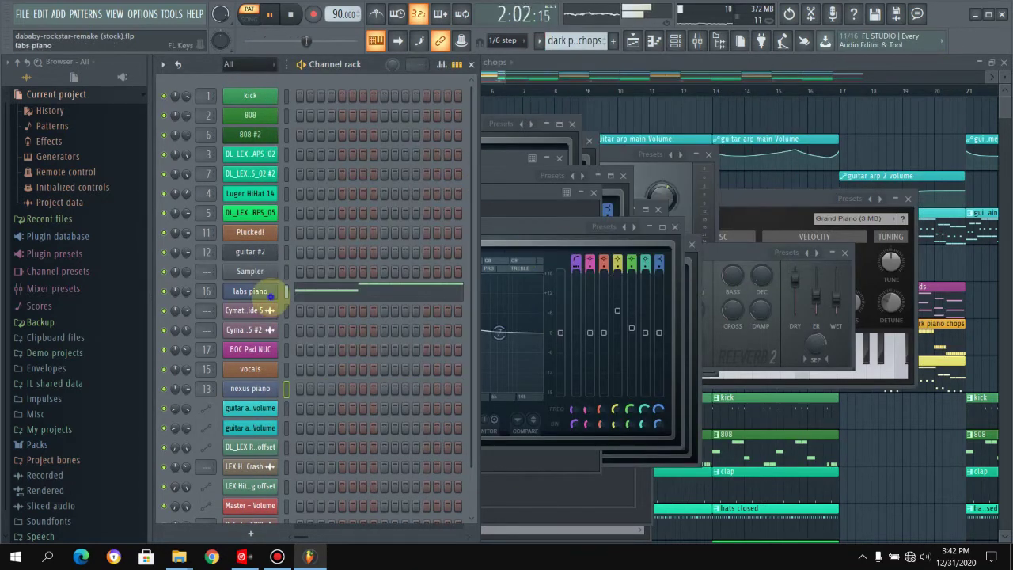
{"action": "right_click", "coordinate": [269, 292]}
{"action": "left_click", "coordinate": [414, 282]}
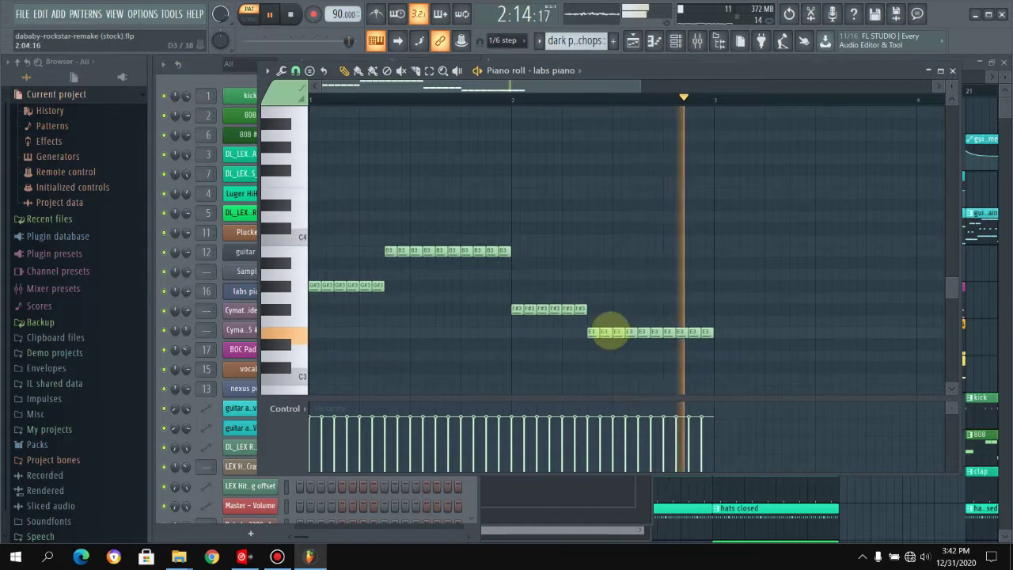
{"action": "scroll", "coordinate": [570, 345], "scroll_direction": "down", "scroll_amount": 1}
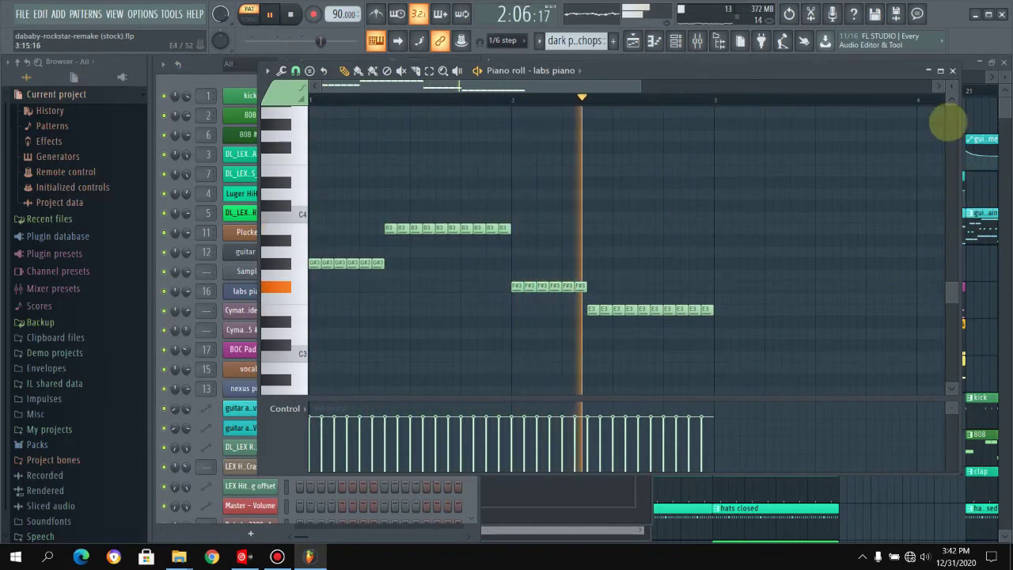
{"action": "left_click", "coordinate": [953, 72]}
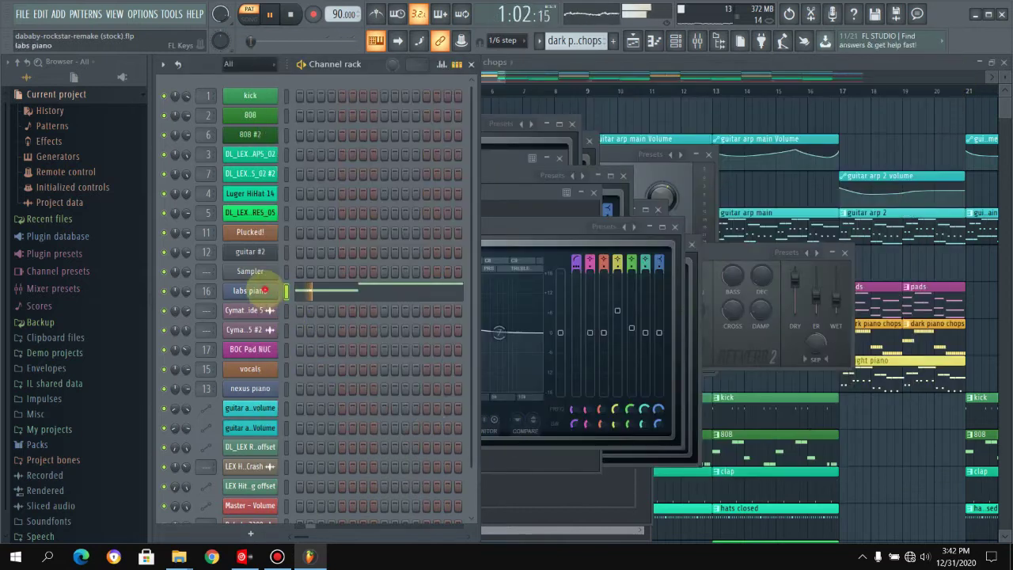
{"action": "left_click", "coordinate": [261, 290]}
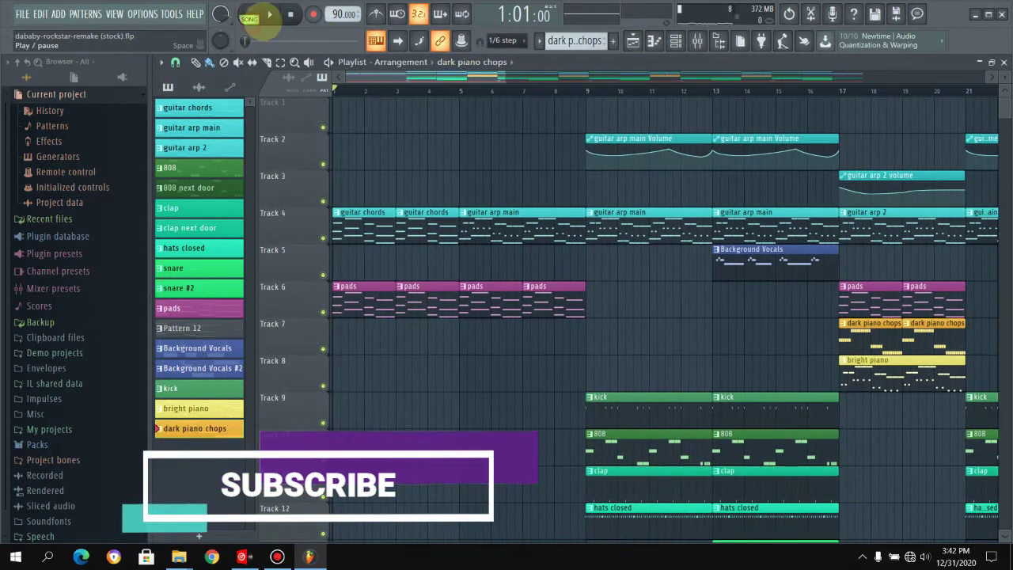
Play the full song from the start and inspect the PAD, clap and guitar1 tracks in the mixer.
{"action": "left_click", "coordinate": [269, 14]}
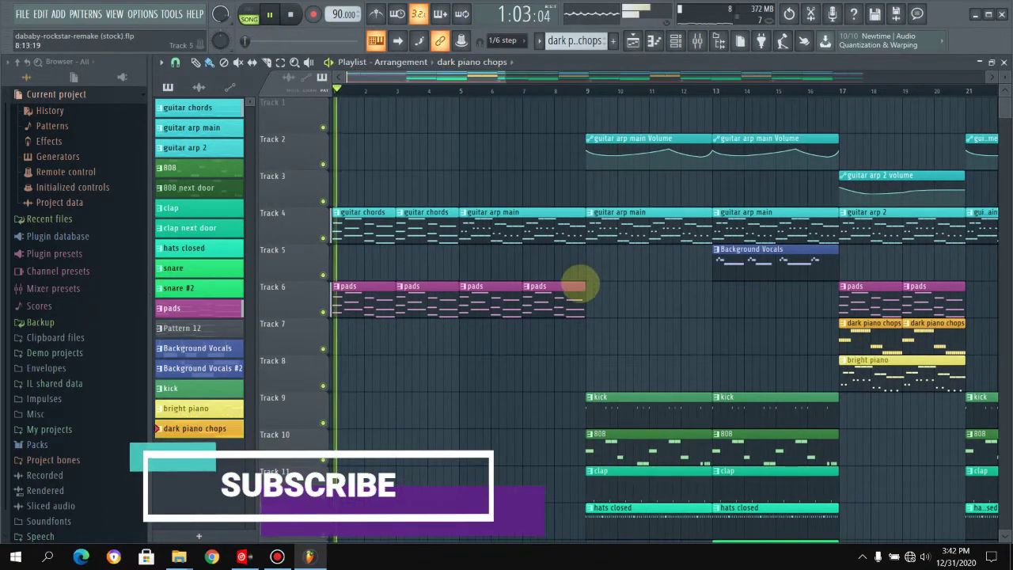
{"action": "scroll", "coordinate": [538, 368], "scroll_direction": "down", "scroll_amount": 1}
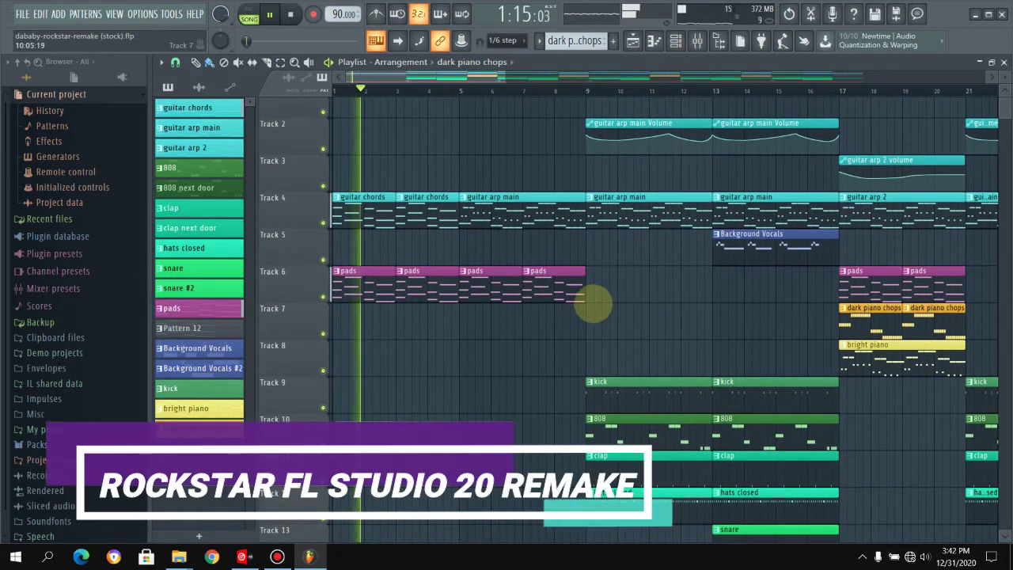
{"action": "key", "text": "F9"}
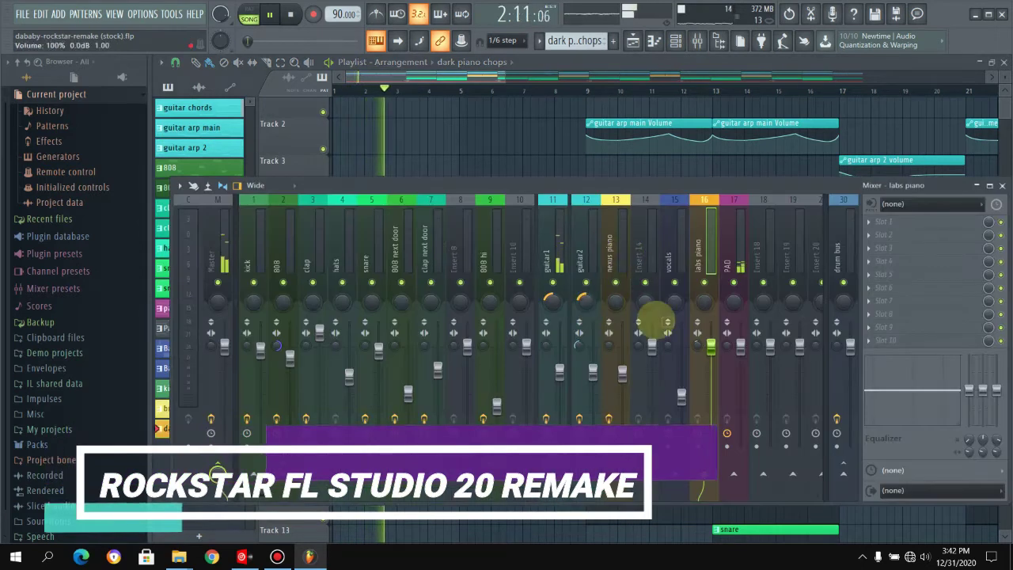
{"action": "left_click", "coordinate": [736, 268]}
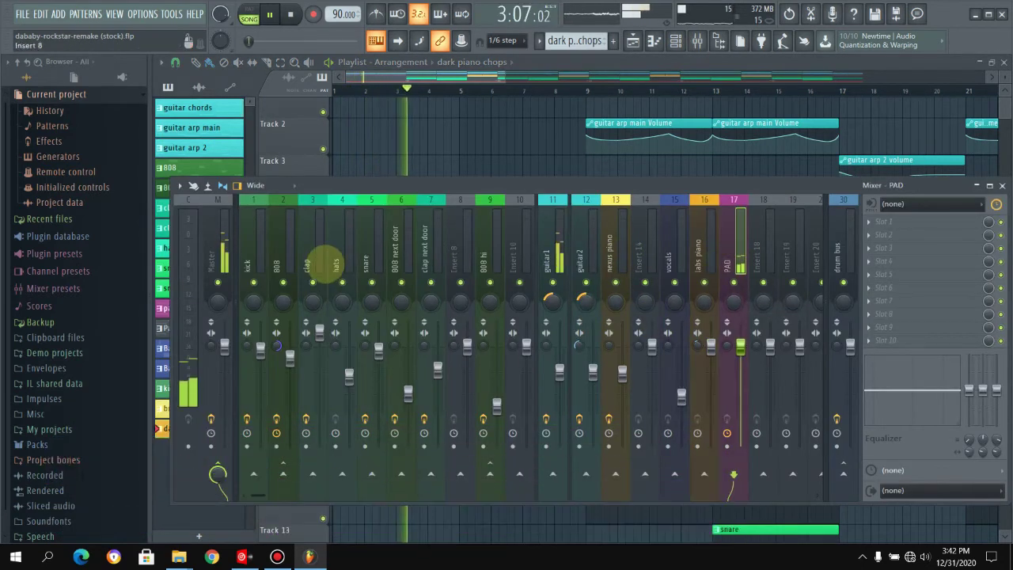
{"action": "left_click_drag", "start_coordinate": [272, 267], "coordinate": [318, 261]}
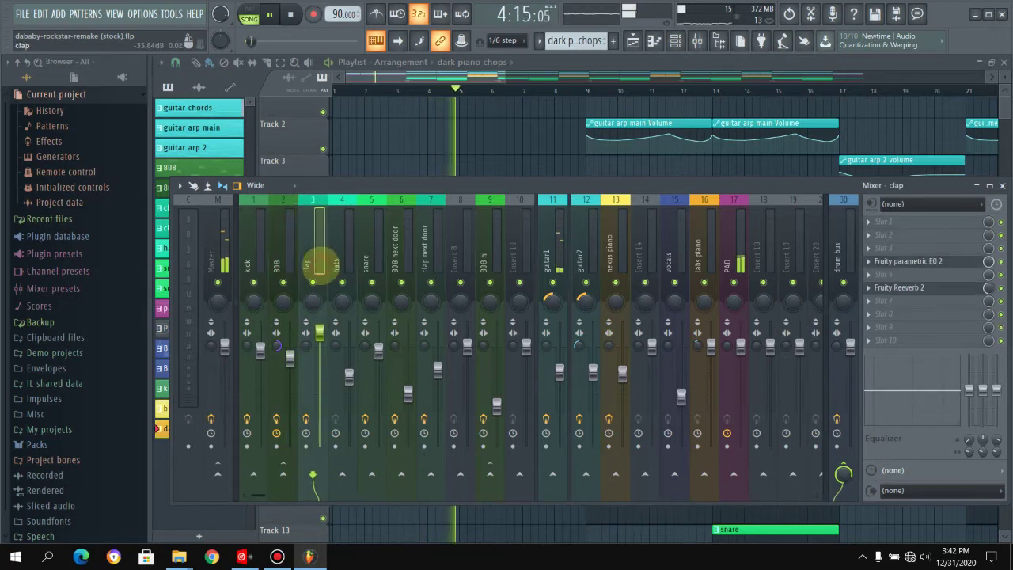
{"action": "left_click_drag", "start_coordinate": [582, 265], "coordinate": [556, 259]}
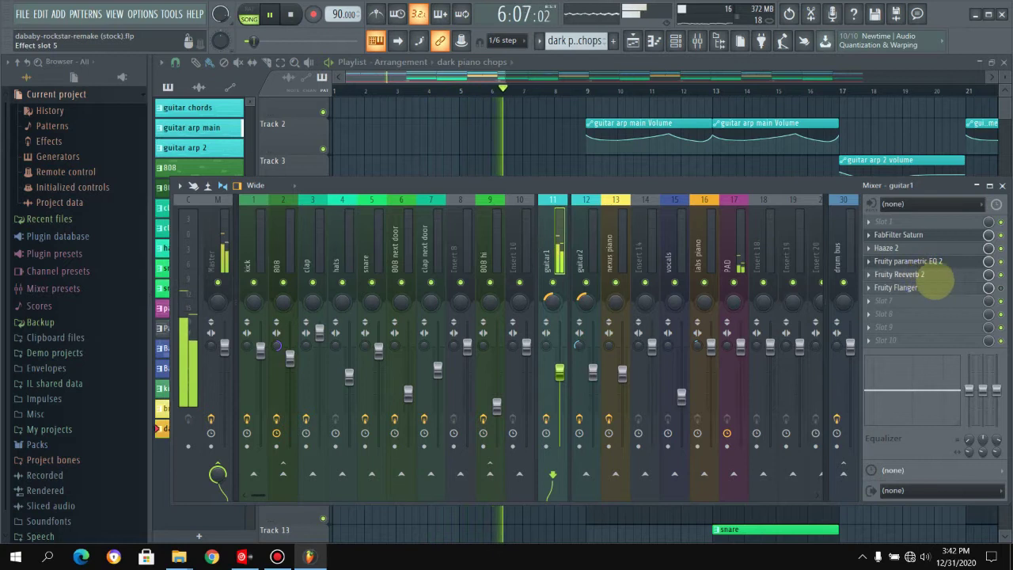
Inspect guitar1's Fruity Flanger, Fruity Reeverb 2, Fruity parametric EQ 2 and FabFilter Saturn effects, and close the mixer.
{"action": "left_click", "coordinate": [904, 288]}
{"action": "left_click", "coordinate": [904, 289]}
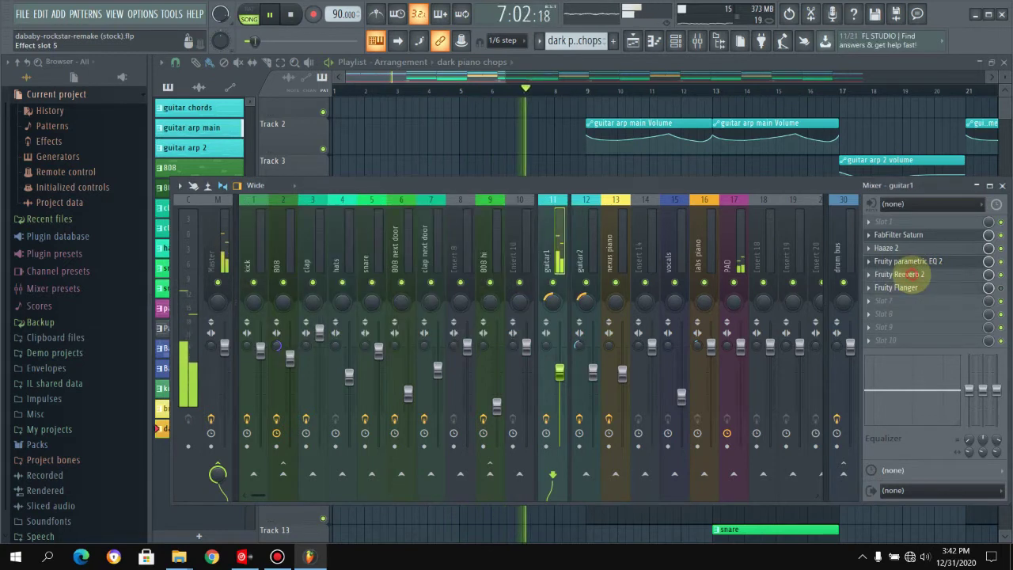
{"action": "left_click", "coordinate": [918, 274]}
{"action": "left_click", "coordinate": [918, 274]}
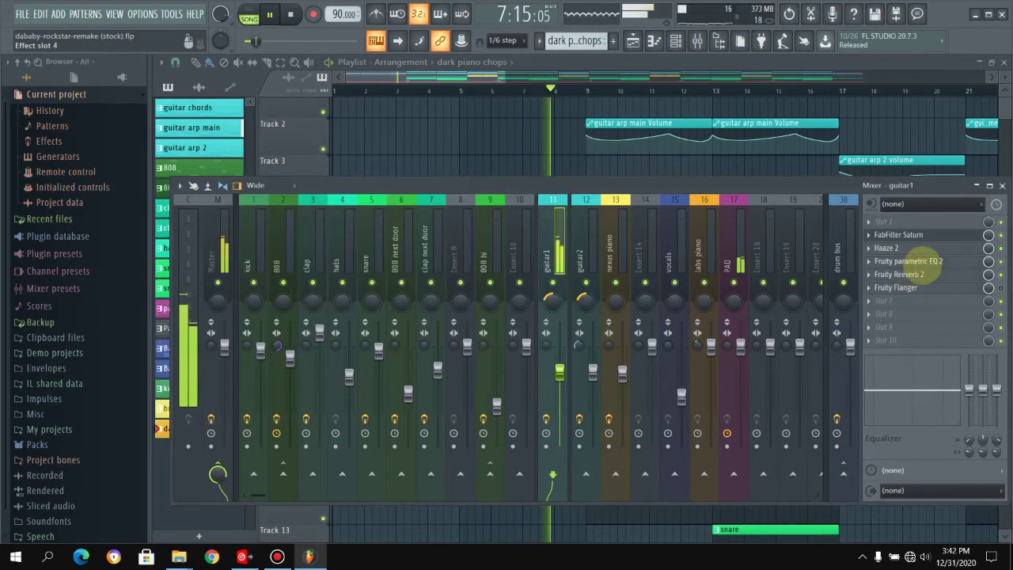
{"action": "left_click", "coordinate": [917, 262]}
{"action": "left_click", "coordinate": [918, 261]}
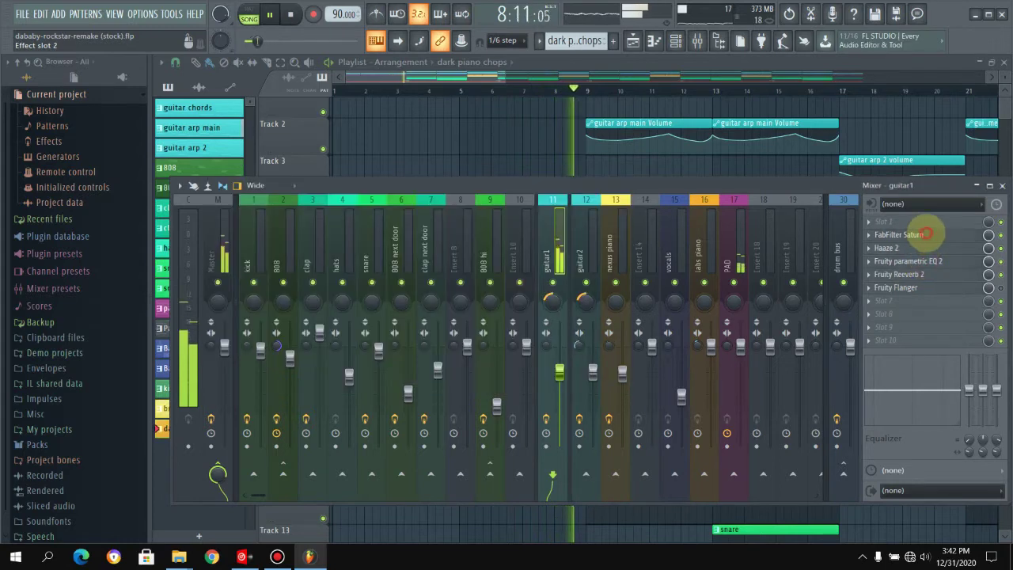
{"action": "left_click", "coordinate": [922, 235]}
{"action": "left_click", "coordinate": [920, 233]}
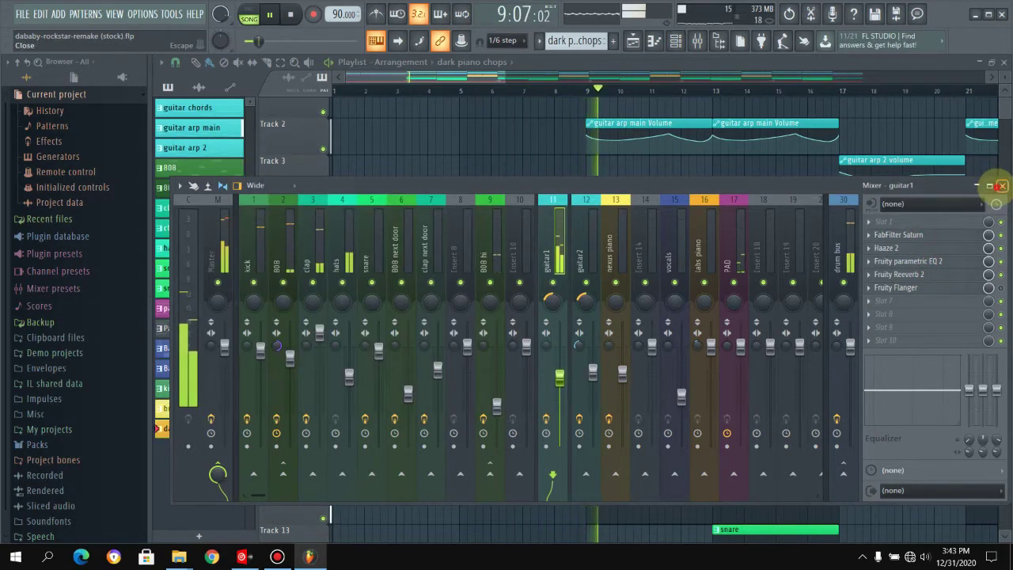
{"action": "left_click", "coordinate": [1002, 185]}
Follow the playing arrangement in the playlist, examining the piano and pads section and the crash transition at bar 21.
{"action": "scroll", "coordinate": [636, 310], "scroll_direction": "down", "scroll_amount": 1}
{"action": "scroll", "coordinate": [711, 323], "scroll_direction": "down", "scroll_amount": 3}
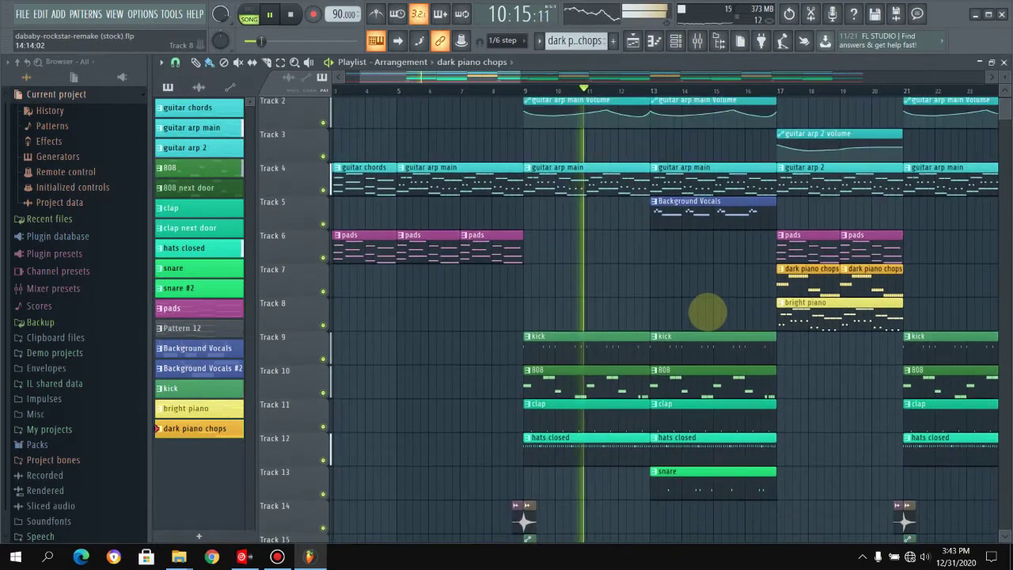
{"action": "left_click_drag", "start_coordinate": [785, 335], "coordinate": [678, 323]}
{"action": "left_click_drag", "start_coordinate": [541, 78], "coordinate": [697, 77]}
{"action": "left_click_drag", "start_coordinate": [387, 77], "coordinate": [428, 77]}
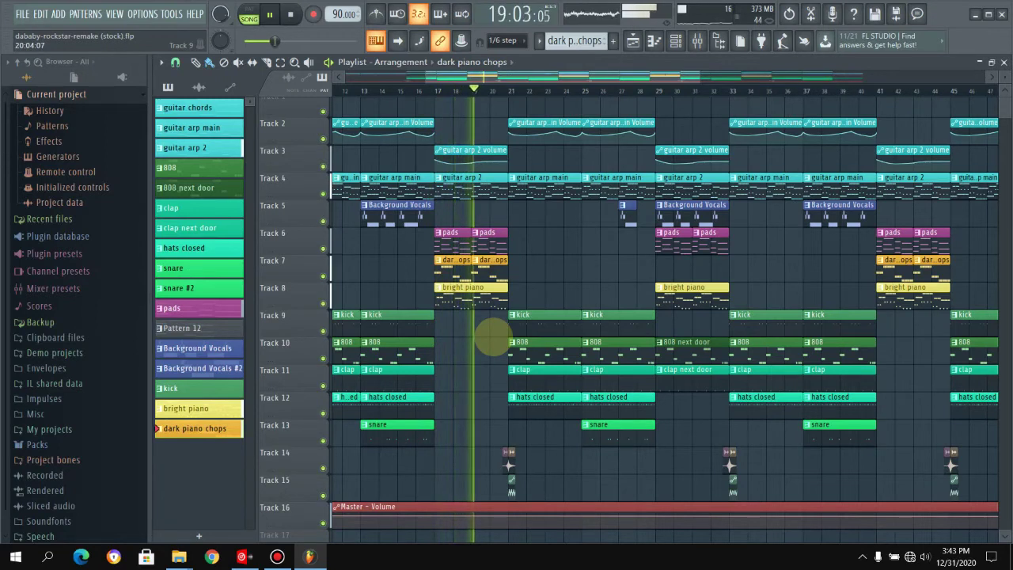
{"action": "scroll", "coordinate": [474, 273], "scroll_direction": "up", "scroll_amount": 5}
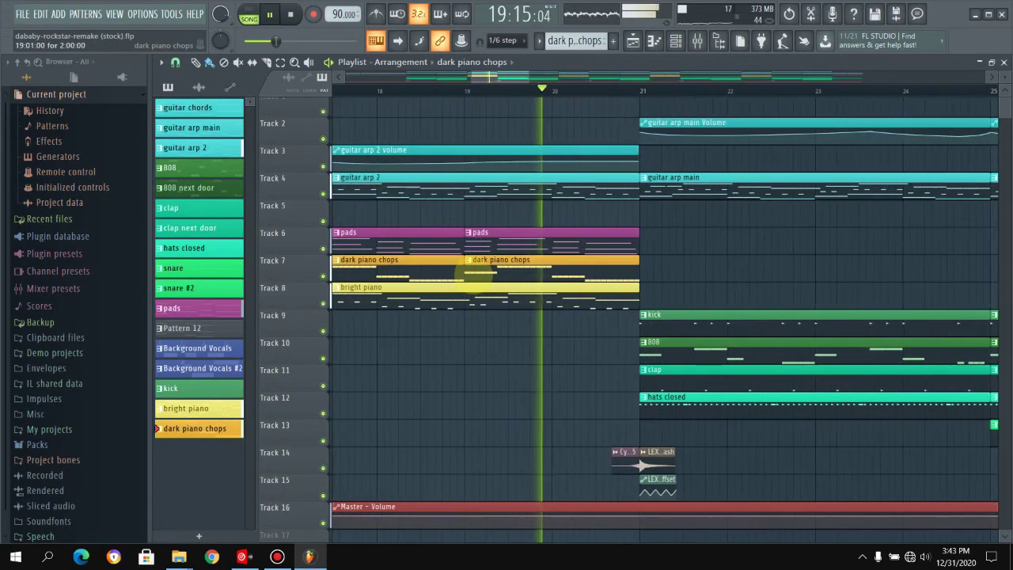
{"action": "scroll", "coordinate": [673, 475], "scroll_direction": "up", "scroll_amount": 3}
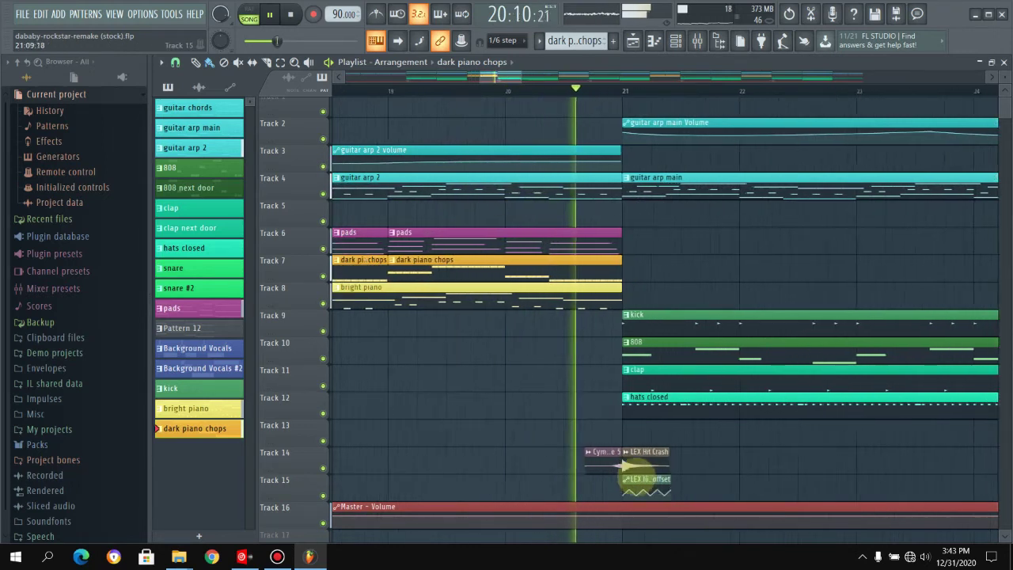
{"action": "scroll", "coordinate": [655, 402], "scroll_direction": "down", "scroll_amount": 5}
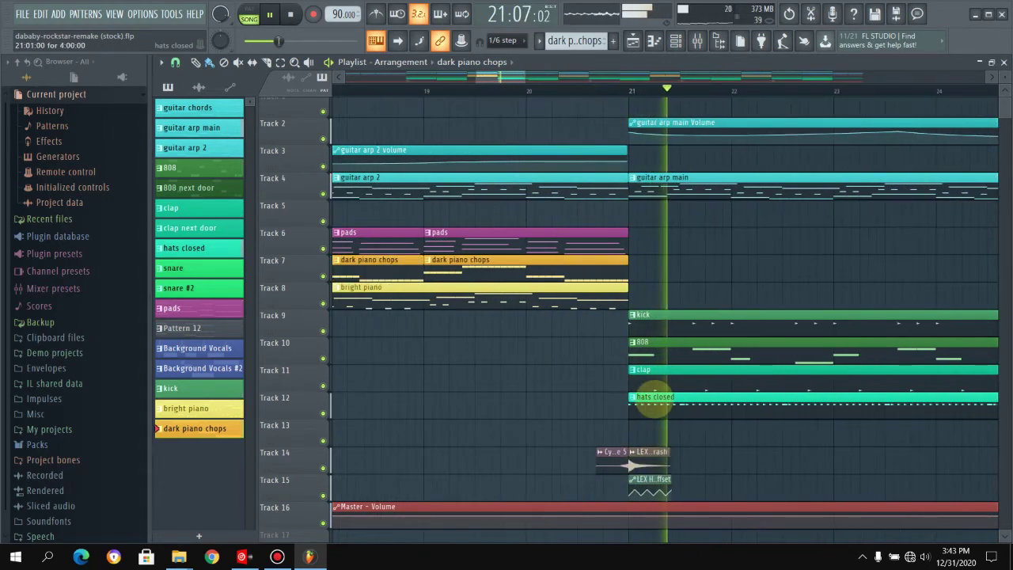
{"action": "left_click_drag", "start_coordinate": [717, 419], "coordinate": [629, 419]}
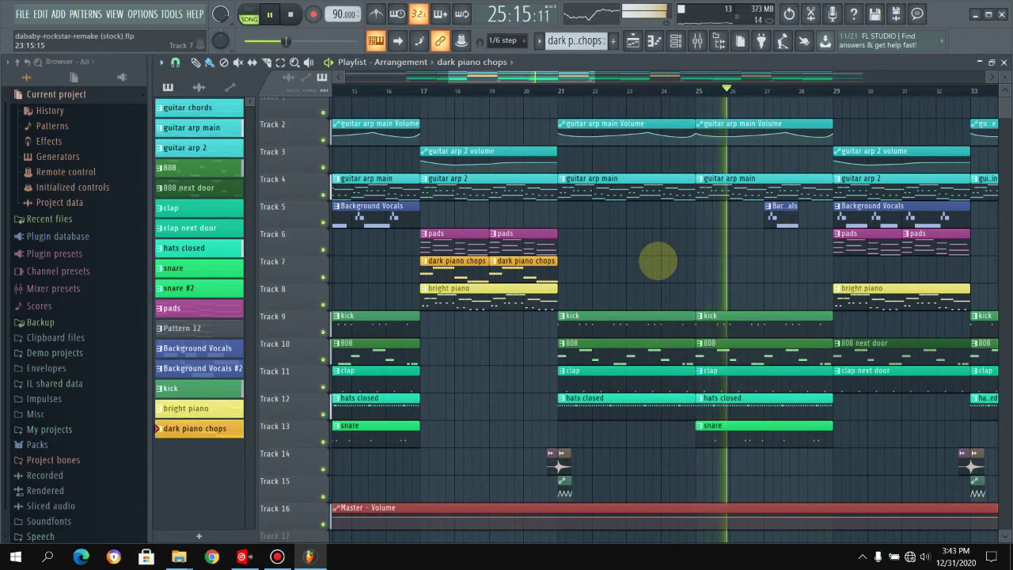
Examine the Background Vocals clip at bar 27 and follow the arrangement's sections up to bar 53 during playback.
{"action": "scroll", "coordinate": [752, 461], "scroll_direction": "up", "scroll_amount": 1}
{"action": "scroll", "coordinate": [753, 462], "scroll_direction": "up", "scroll_amount": 2}
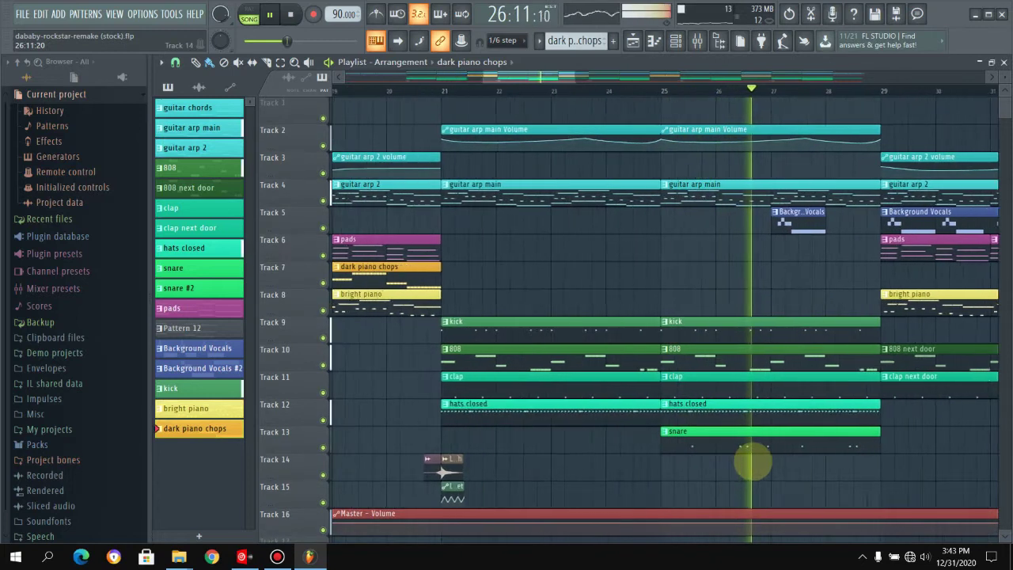
{"action": "scroll", "coordinate": [752, 461], "scroll_direction": "up", "scroll_amount": 2}
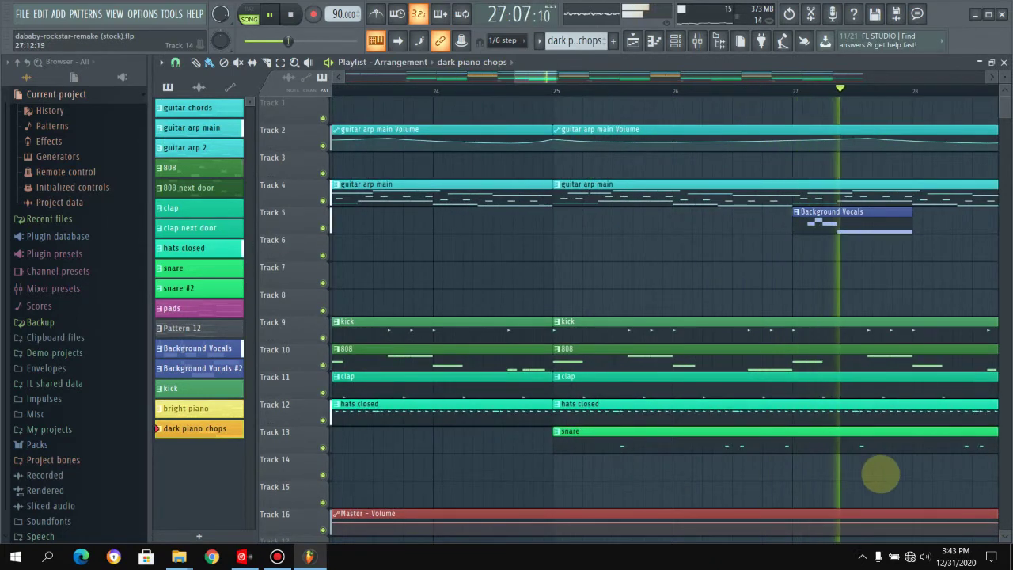
{"action": "scroll", "coordinate": [792, 465], "scroll_direction": "down", "scroll_amount": 3}
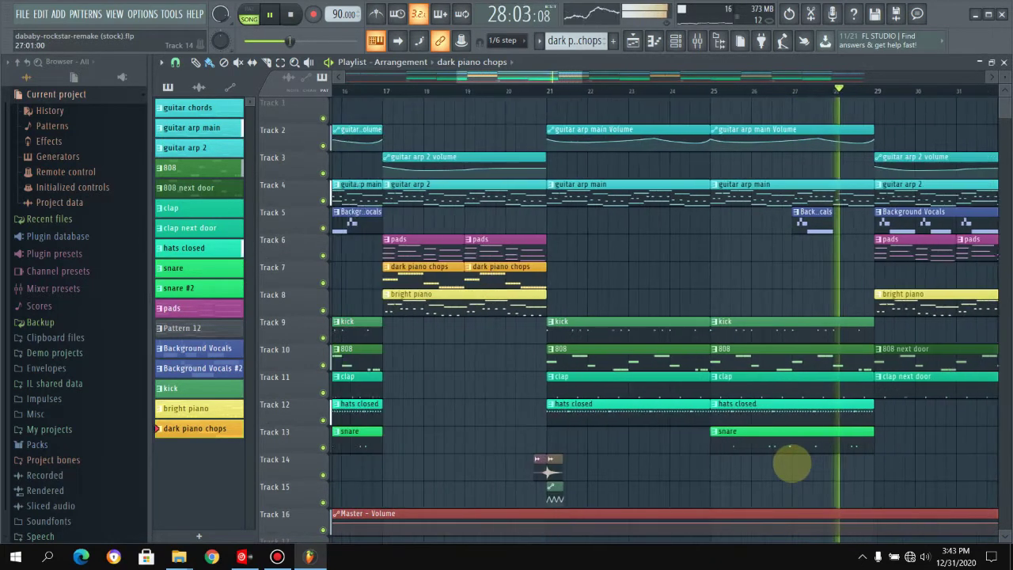
{"action": "left_click_drag", "start_coordinate": [834, 461], "coordinate": [725, 453]}
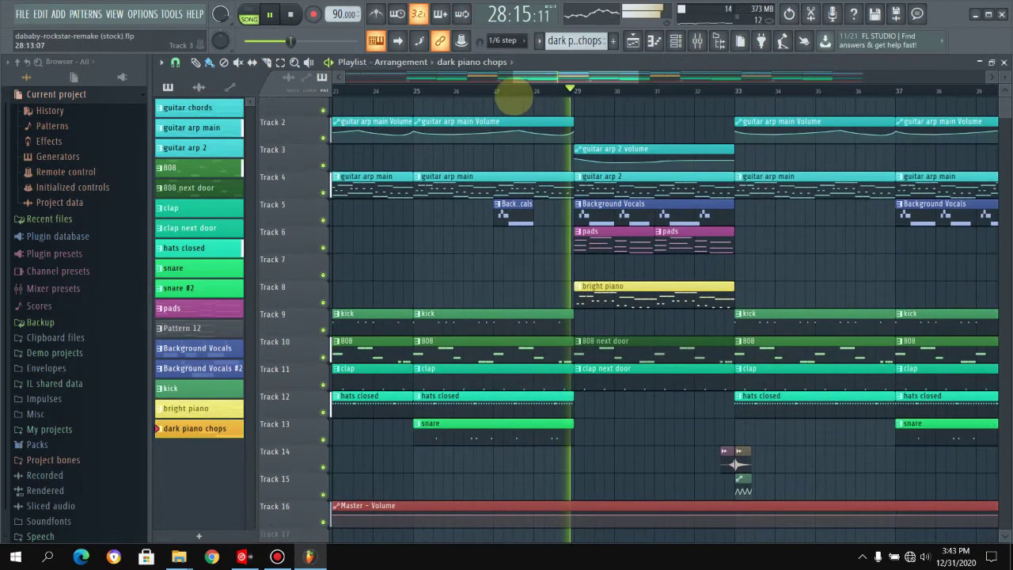
{"action": "left_click_drag", "start_coordinate": [831, 388], "coordinate": [649, 388]}
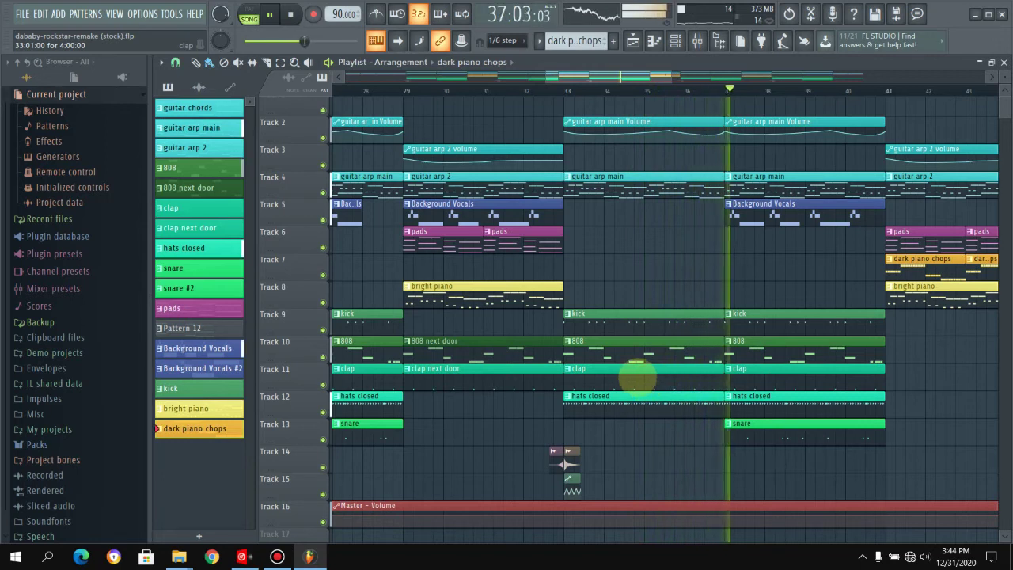
{"action": "scroll", "coordinate": [814, 389], "scroll_direction": "right", "scroll_amount": 6}
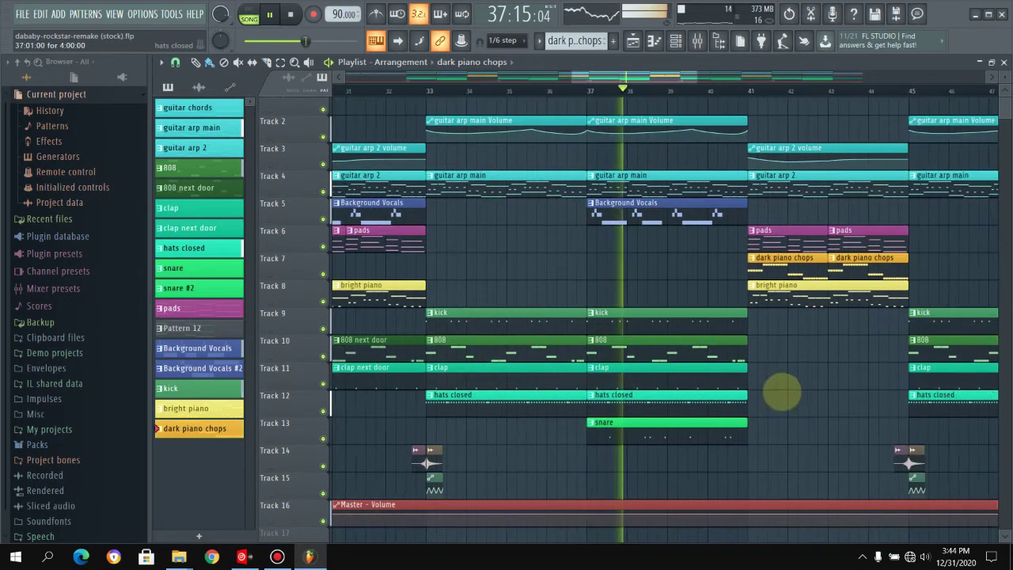
{"action": "left_click_drag", "start_coordinate": [773, 390], "coordinate": [713, 400]}
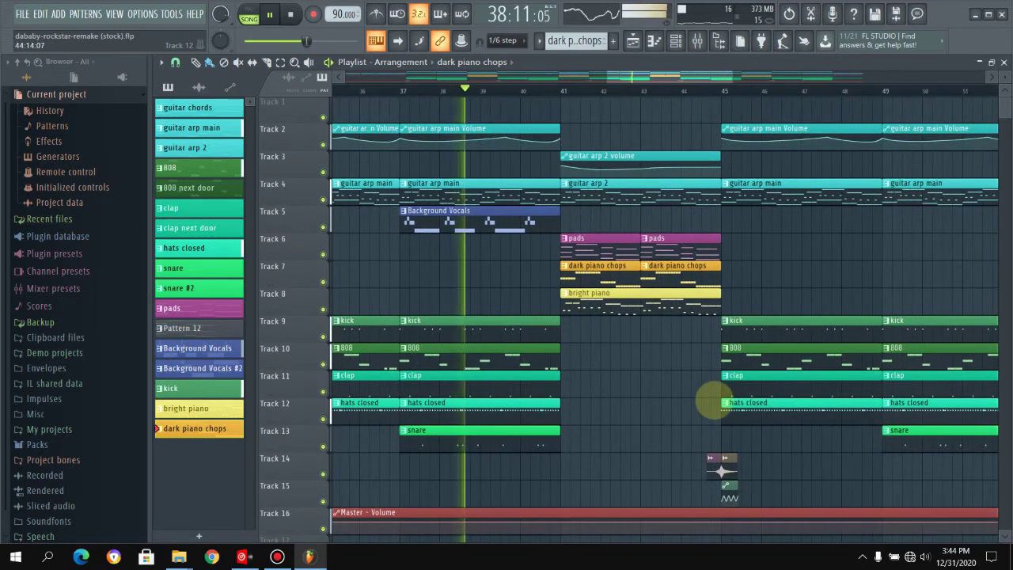
{"action": "left_click_drag", "start_coordinate": [707, 386], "coordinate": [643, 386]}
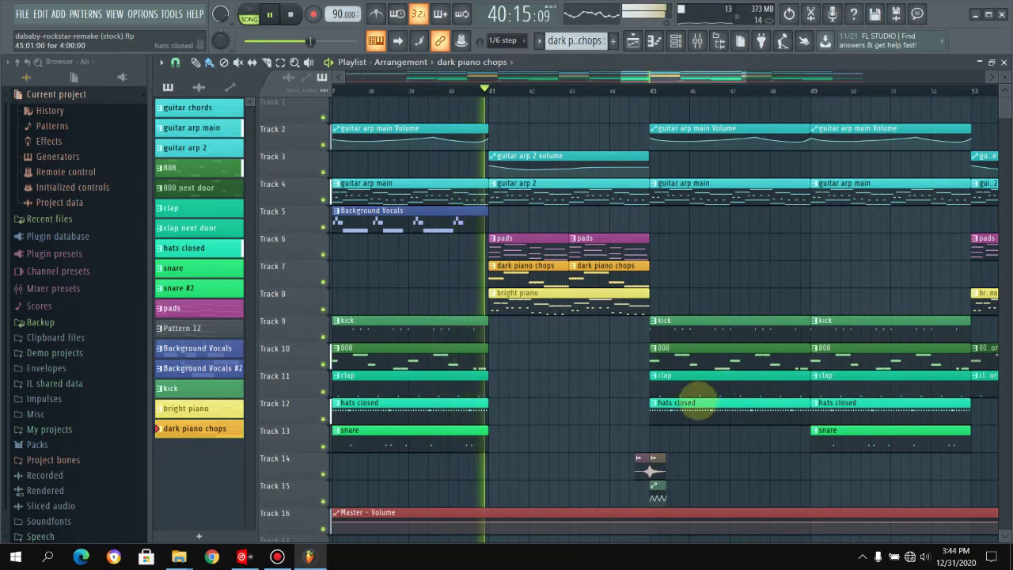
{"action": "left_click_drag", "start_coordinate": [609, 386], "coordinate": [539, 388]}
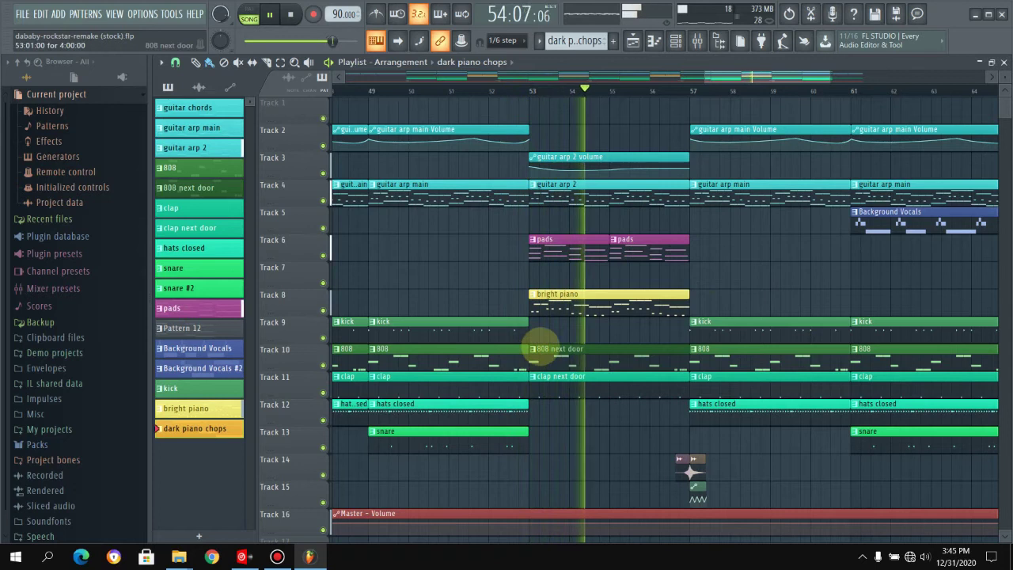
Examine the ride and crash transition at bar 57, follow the arrangement through its ending, and pause playback.
{"action": "left_click_drag", "start_coordinate": [802, 386], "coordinate": [729, 346]}
{"action": "scroll", "coordinate": [594, 416], "scroll_direction": "up", "scroll_amount": 6}
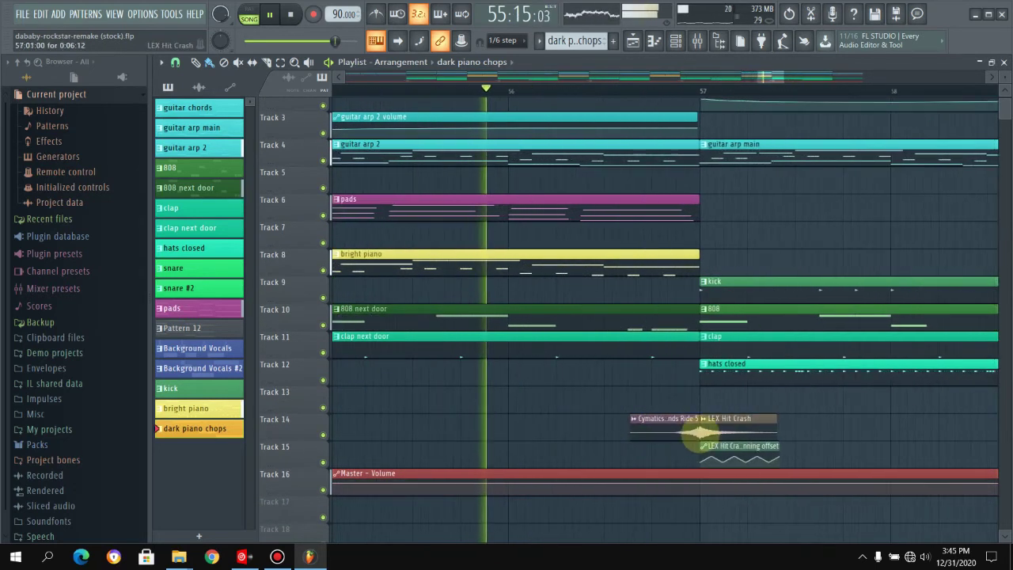
{"action": "scroll", "coordinate": [721, 252], "scroll_direction": "down", "scroll_amount": 2}
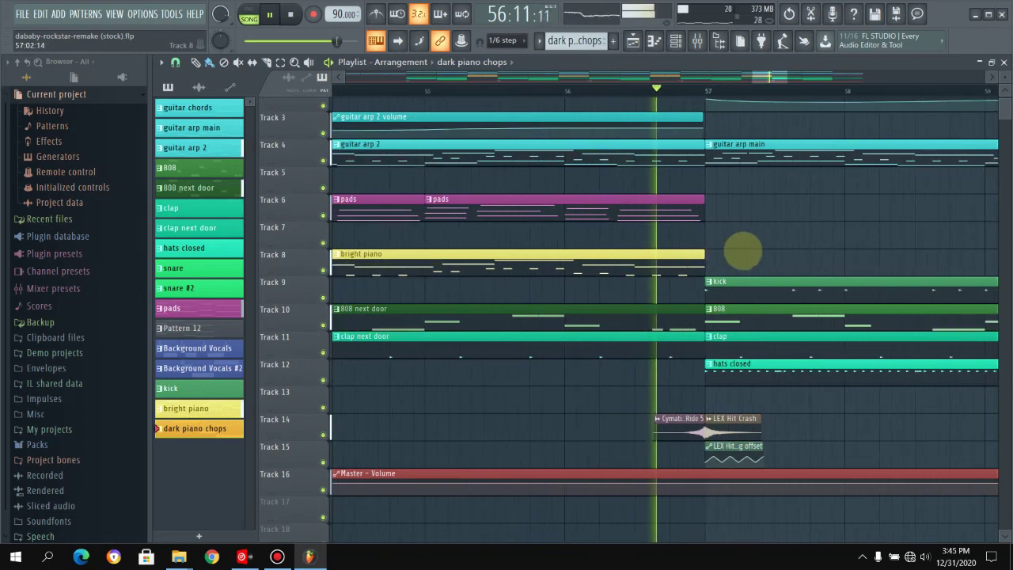
{"action": "left_click_drag", "start_coordinate": [768, 281], "coordinate": [578, 322]}
{"action": "left_click_drag", "start_coordinate": [659, 299], "coordinate": [538, 276]}
{"action": "scroll", "coordinate": [569, 277], "scroll_direction": "down", "scroll_amount": 5}
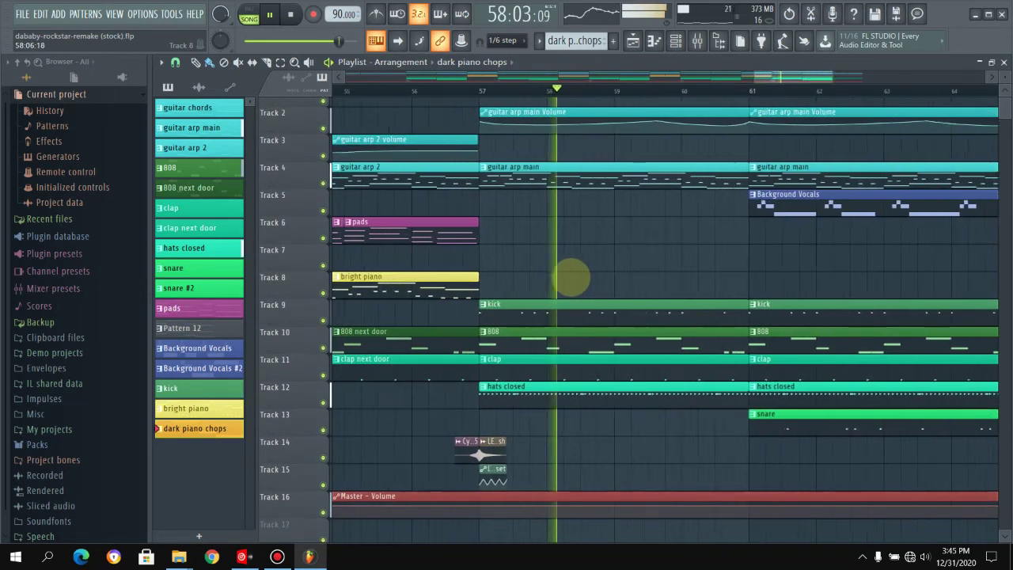
{"action": "left_click_drag", "start_coordinate": [772, 257], "coordinate": [690, 267]}
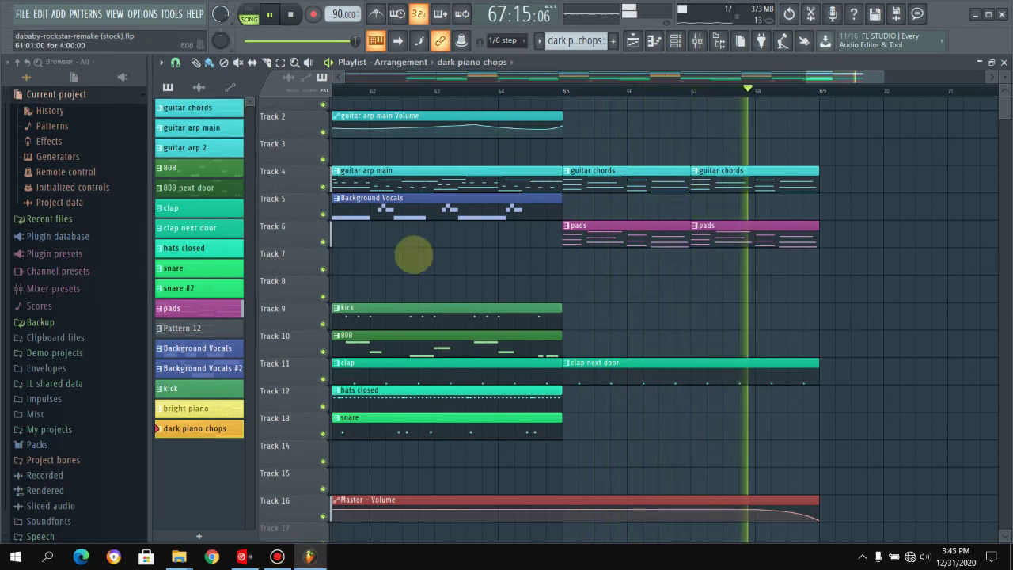
{"action": "key", "text": "space"}
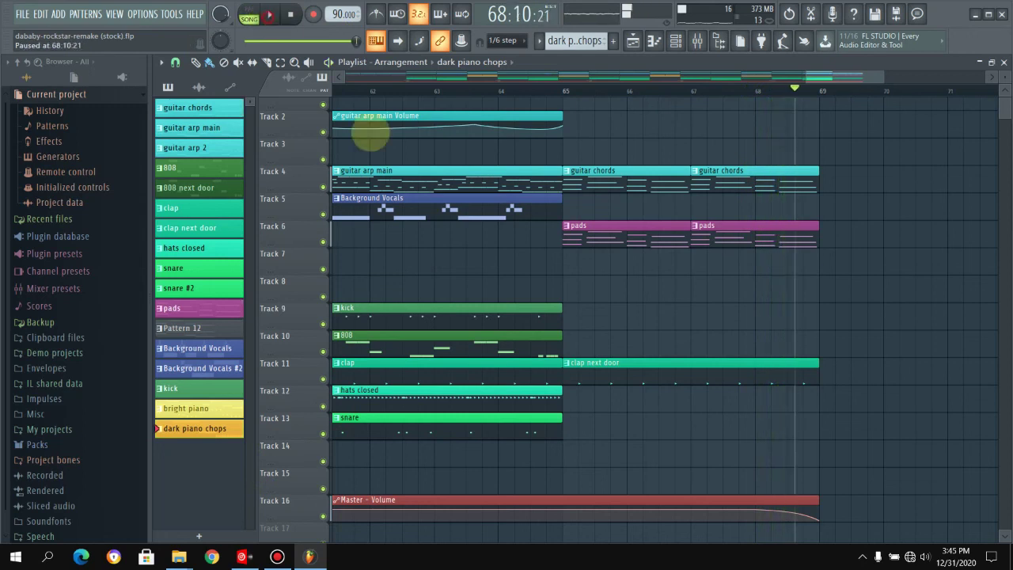